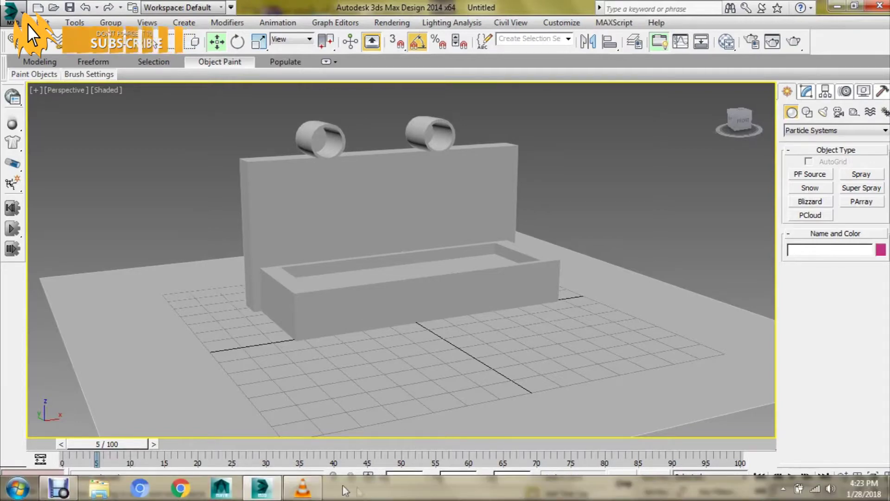
# - Replay the entrance fountain in the reference walkthrough video, then return to the scene
pyautogui.click(313, 489)
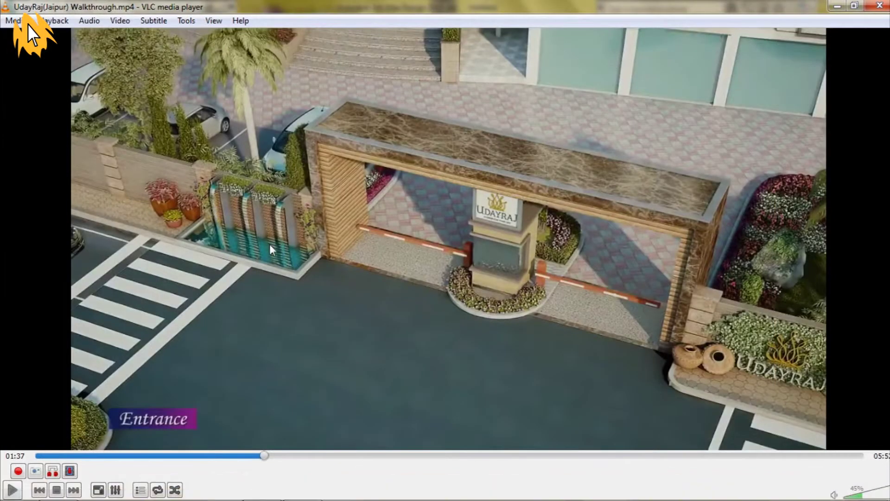
pyautogui.press('space')
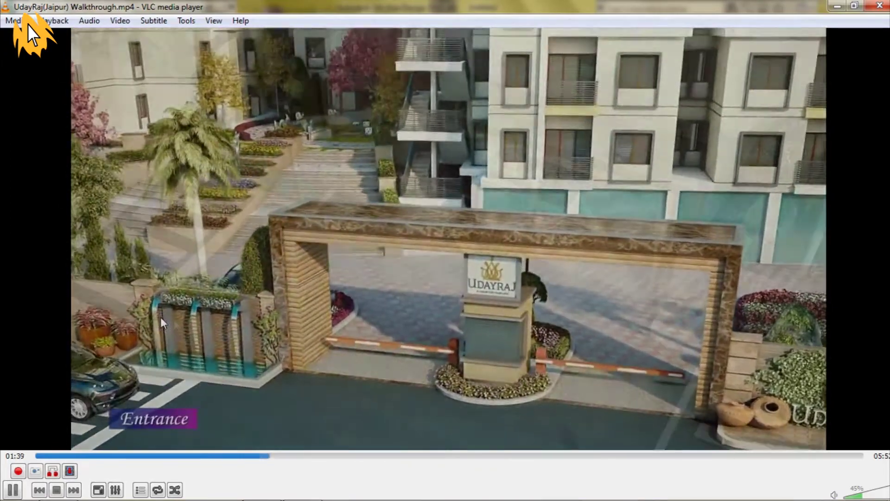
pyautogui.hotkey('shift', 'Left')
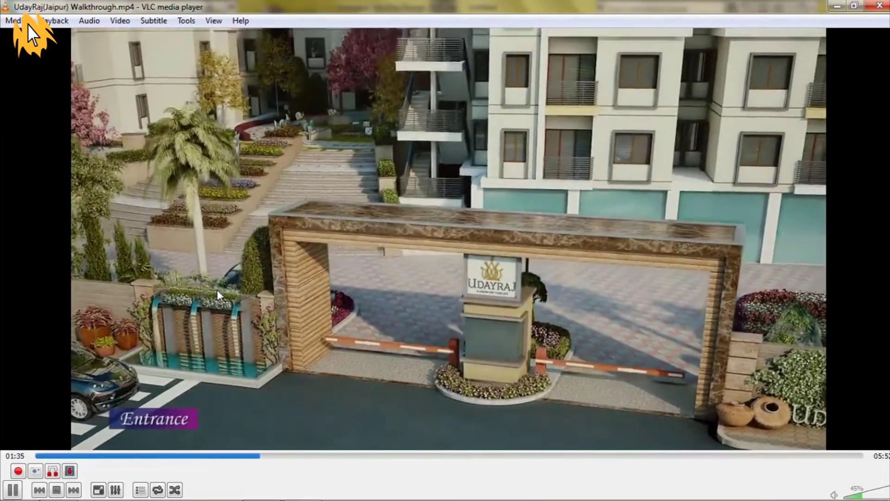
pyautogui.hotkey('shift', 'Left')
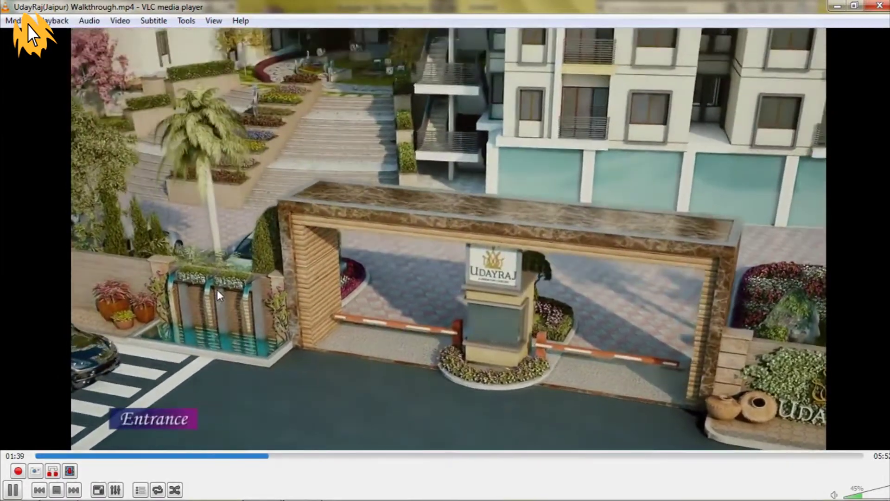
pyautogui.hotkey('shift', 'Left')
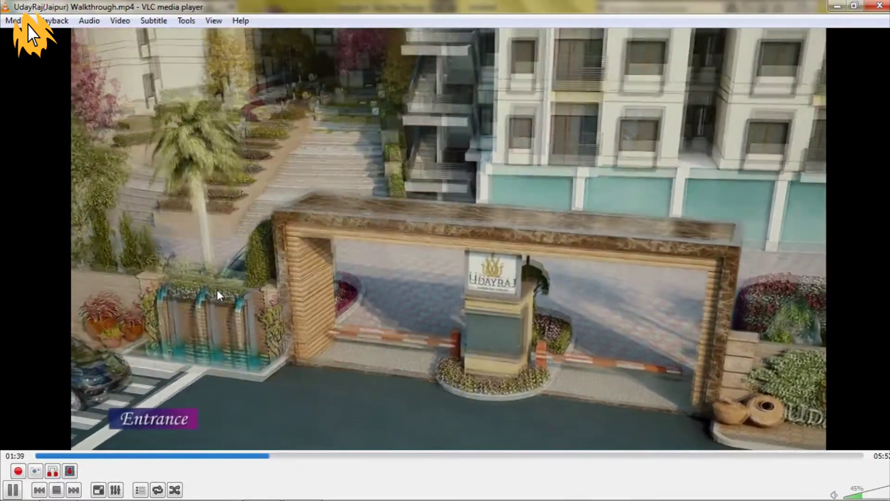
pyautogui.hotkey('shift', 'Left')
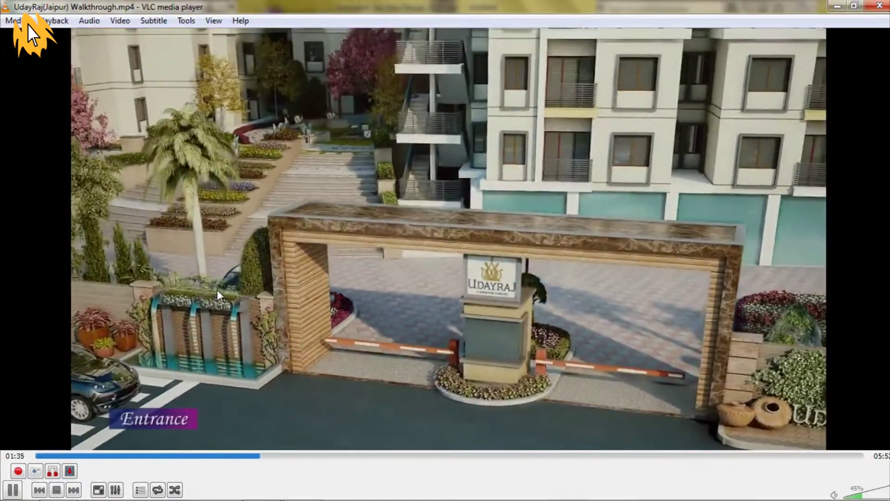
pyautogui.hotkey('shift', 'Left')
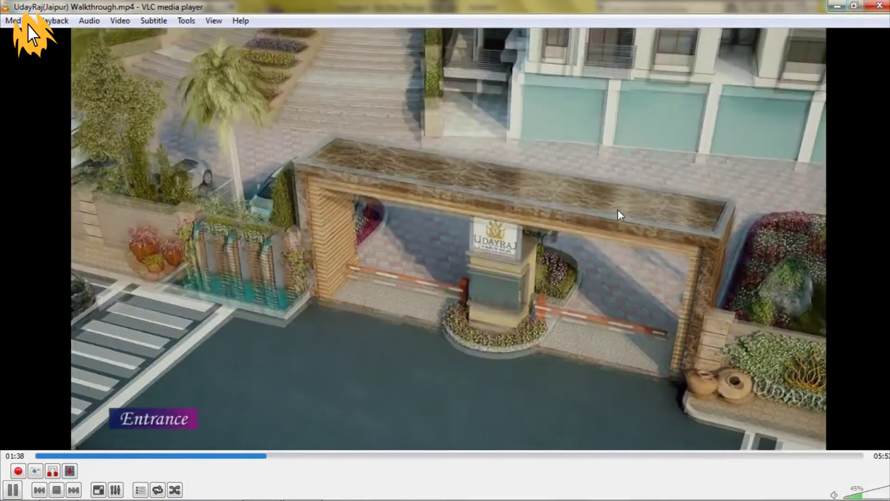
pyautogui.click(617, 209)
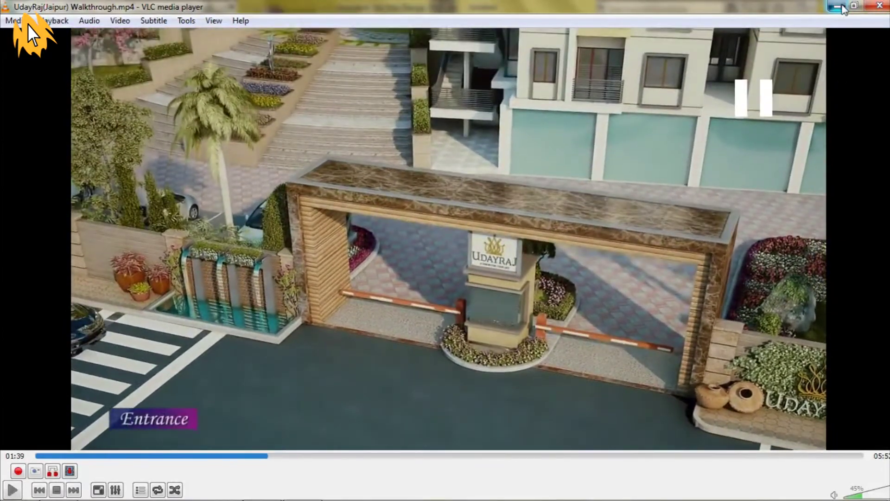
pyautogui.click(844, 5)
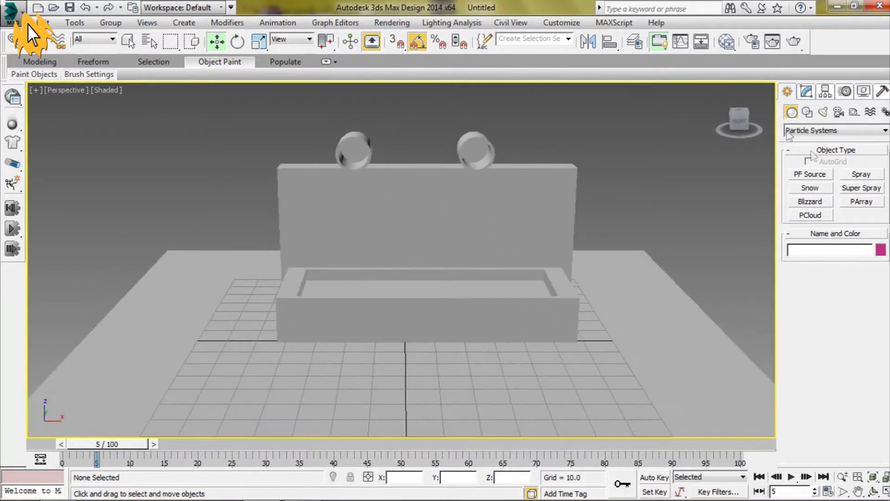
# - Pick the Spray emitter from the Particle Systems category
pyautogui.click(797, 134)
pyautogui.click(816, 130)
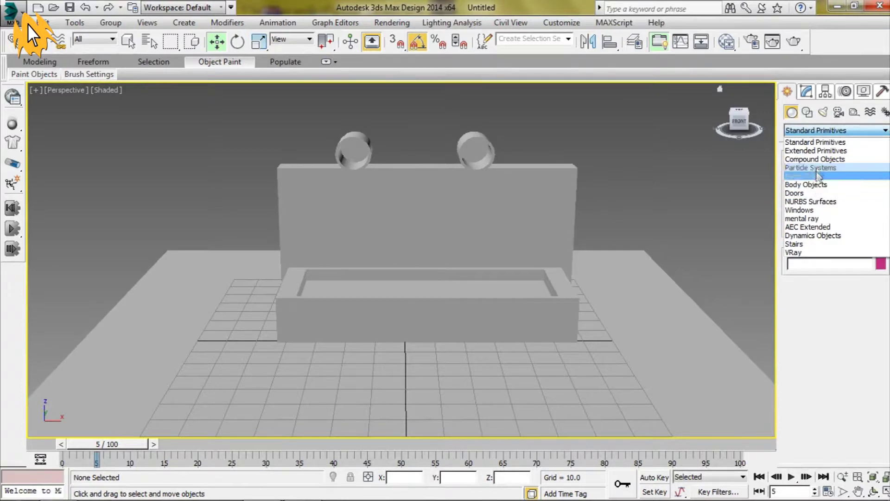
pyautogui.click(820, 168)
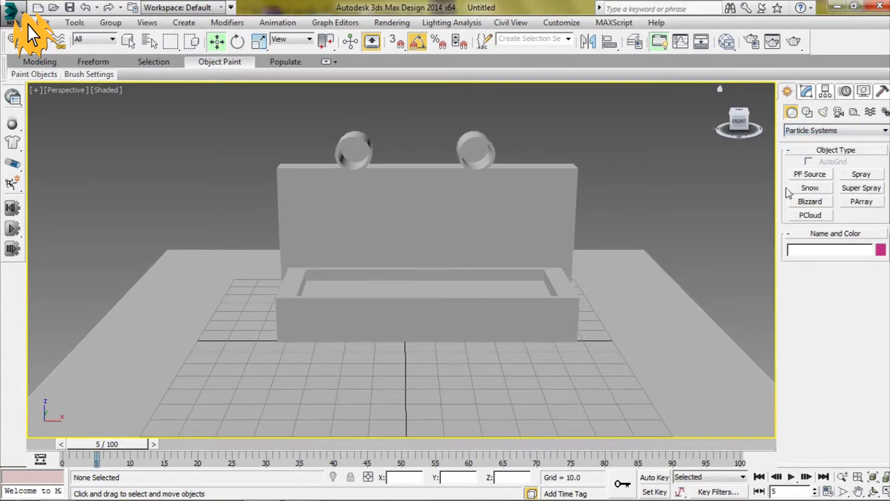
pyautogui.click(862, 175)
pyautogui.scroll(2, 374, 153)
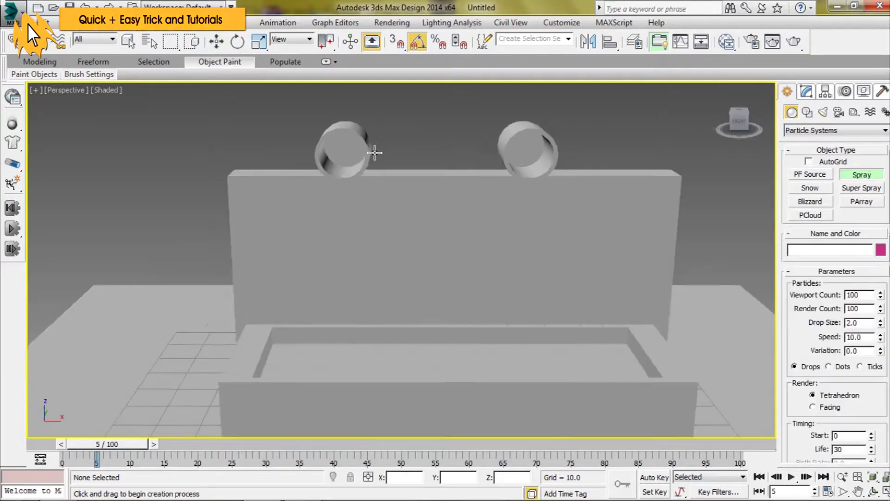
pyautogui.scroll(2, 373, 153)
# - In the Front view, draw the Spray emitter over the left pipe's opening
pyautogui.click(58, 91)
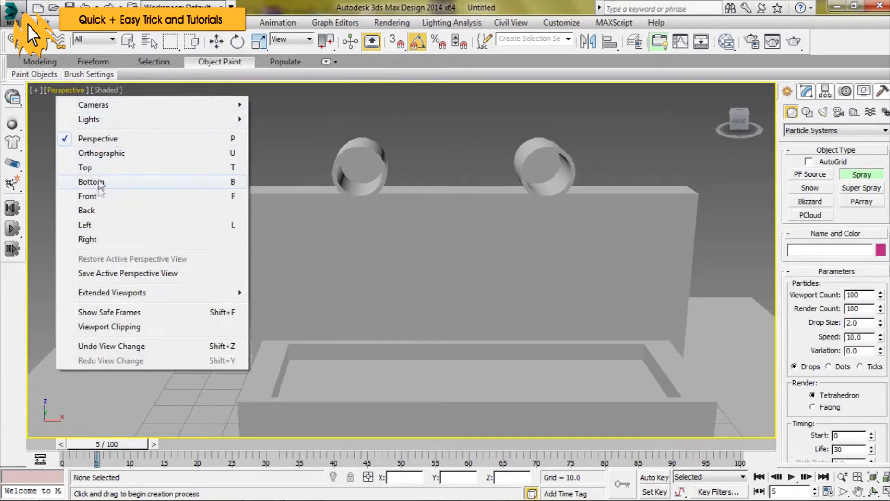
pyautogui.click(93, 196)
pyautogui.scroll(-2, 433, 204)
pyautogui.scroll(-3, 418, 190)
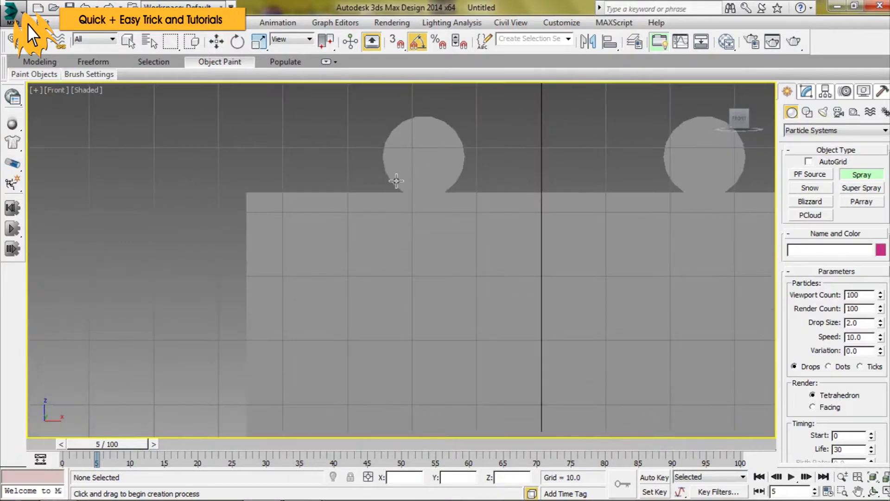
pyautogui.moveTo(397, 179); pyautogui.dragTo(358, 193, button='middle')
pyautogui.scroll(5, 365, 246)
pyautogui.scroll(-3, 366, 246)
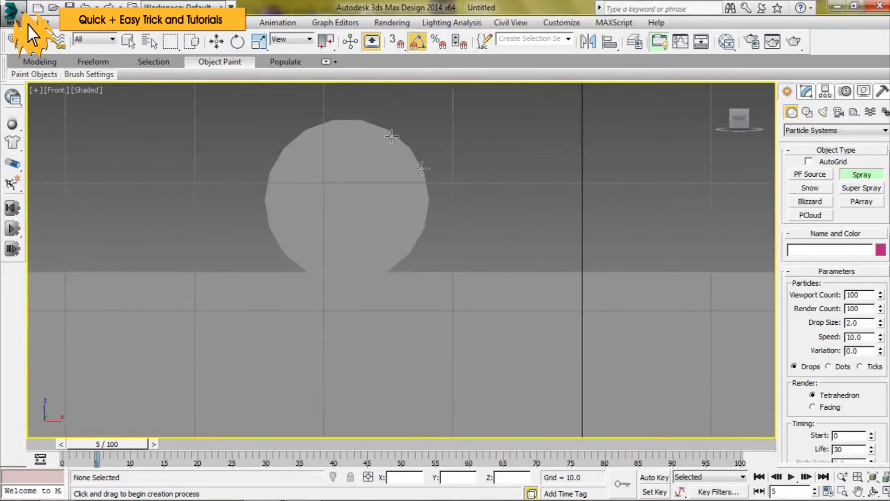
pyautogui.scroll(3, 326, 248)
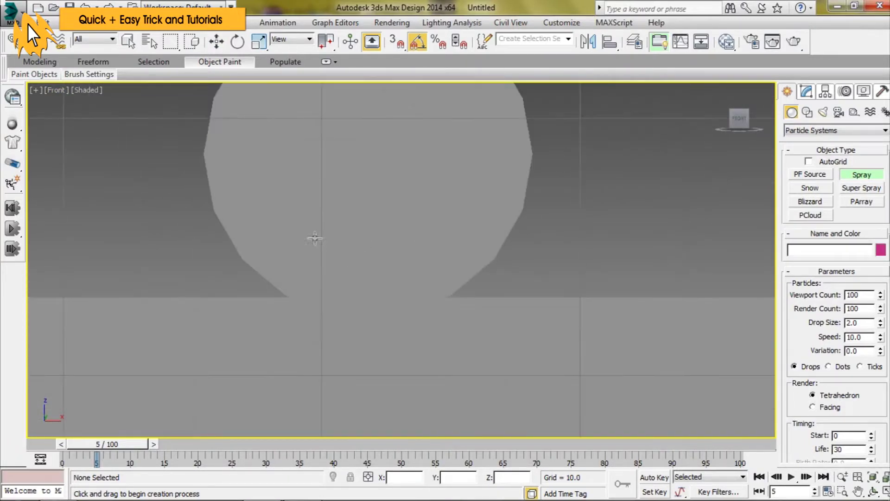
pyautogui.moveTo(288, 226)
pyautogui.mouseDown()
pyautogui.moveTo(398, 269)
pyautogui.moveTo(451, 263)
pyautogui.mouseUp()
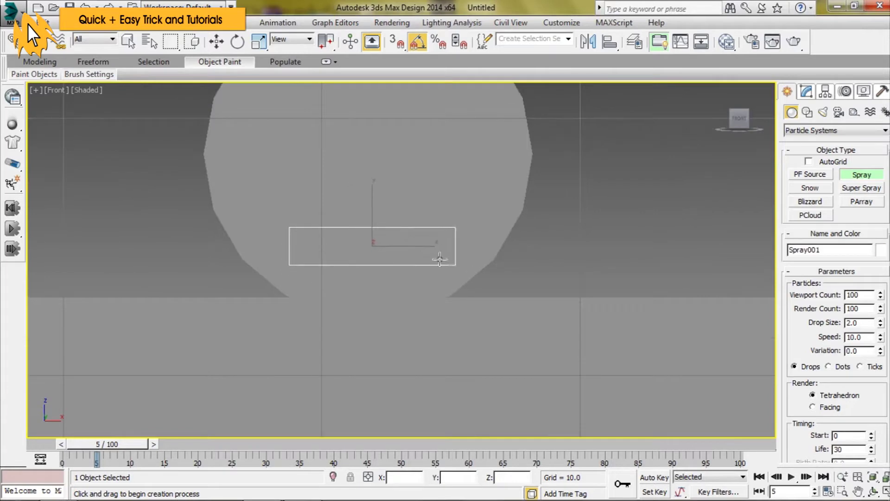
# - Return to Perspective, rewind the time slider to frame 0, and bring up the Mirror dialog
pyautogui.press('p')
pyautogui.scroll(-3, 426, 254)
pyautogui.scroll(-3, 415, 250)
pyautogui.keyDown('alt'); pyautogui.moveTo(415, 251); pyautogui.dragTo(394, 264, button='middle'); pyautogui.keyUp('alt')
pyautogui.scroll(4, 455, 264)
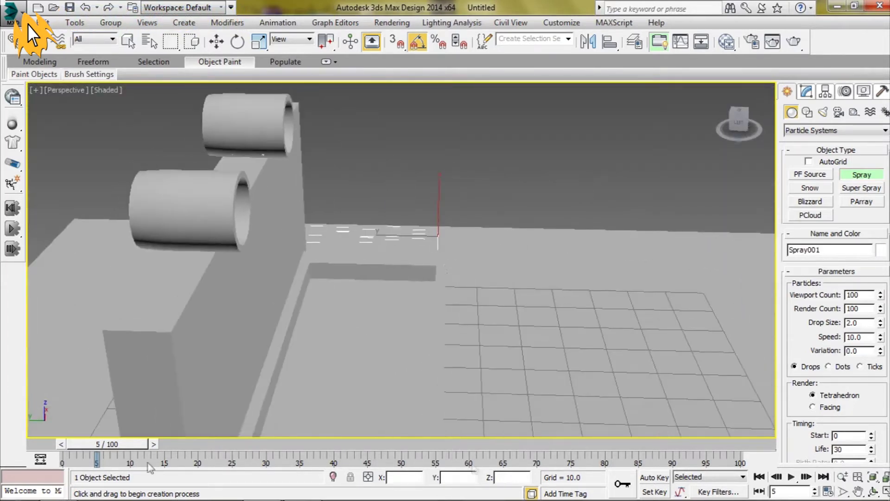
pyautogui.moveTo(113, 445)
pyautogui.mouseDown()
pyautogui.moveTo(89, 446)
pyautogui.moveTo(701, 455)
pyautogui.moveTo(364, 446)
pyautogui.moveTo(99, 408)
pyautogui.moveTo(66, 424)
pyautogui.mouseUp()
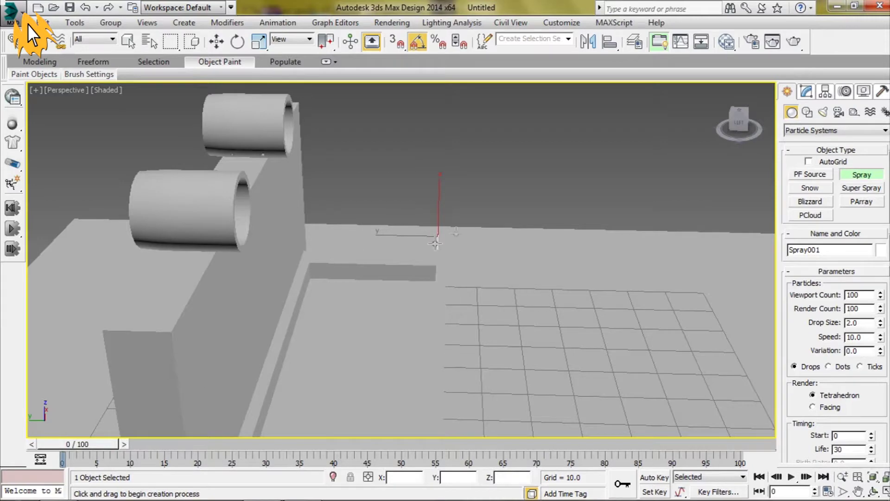
pyautogui.click(588, 41)
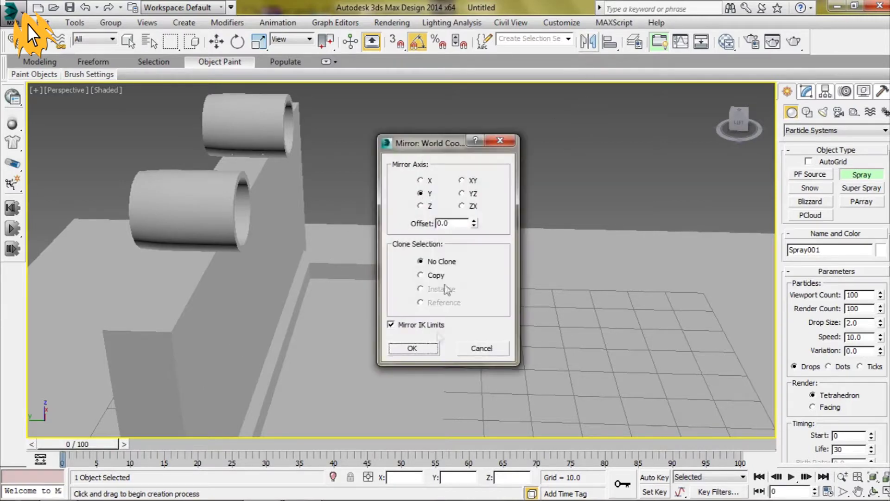
# - Dismiss Mirror, scrub to show spray particles, and move Spray001 into the left pipe
pyautogui.click(413, 349)
pyautogui.moveTo(77, 444); pyautogui.dragTo(420, 444)
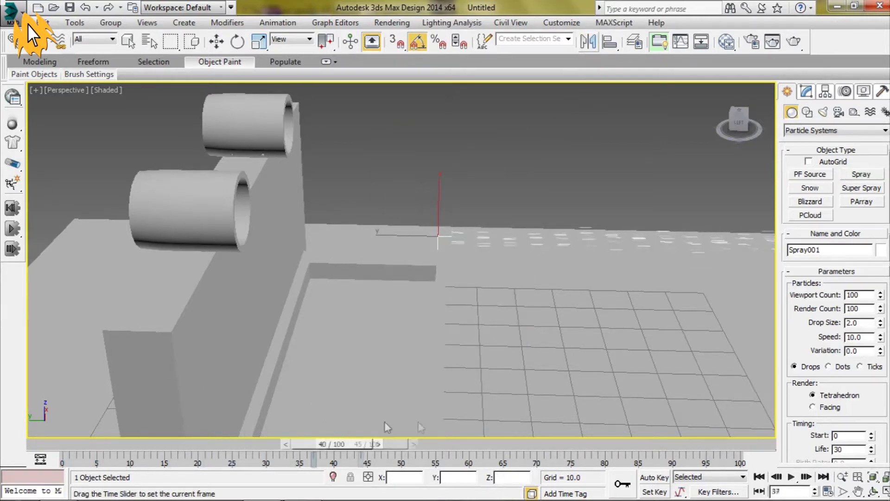
pyautogui.press('w')
pyautogui.keyDown('alt'); pyautogui.moveTo(444, 431); pyautogui.dragTo(483, 278, button='middle'); pyautogui.keyUp('alt')
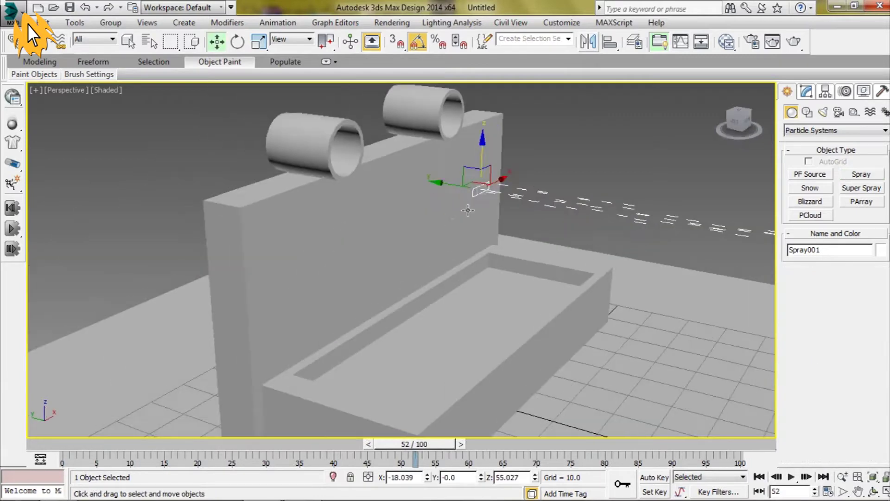
pyautogui.scroll(5, 483, 277)
pyautogui.moveTo(487, 278); pyautogui.dragTo(164, 210)
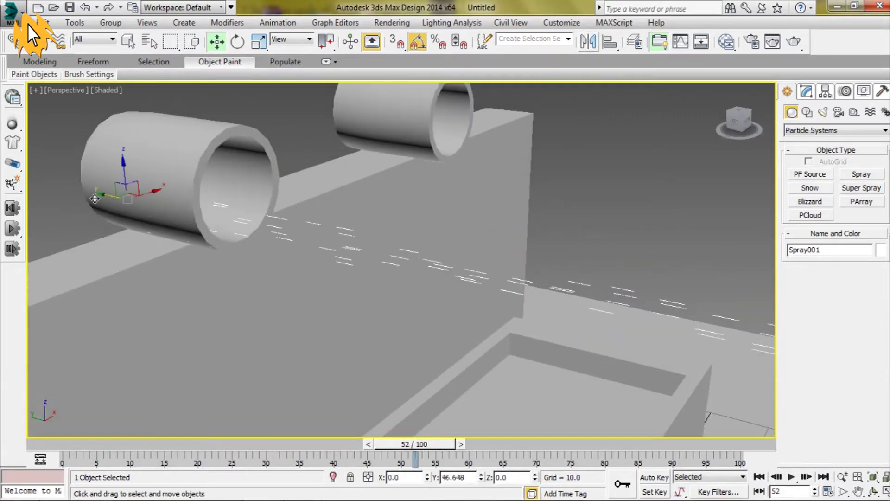
# - Refine Spray001's position inside the pipe in the wireframe Top view, then return to Perspective
pyautogui.press('t')
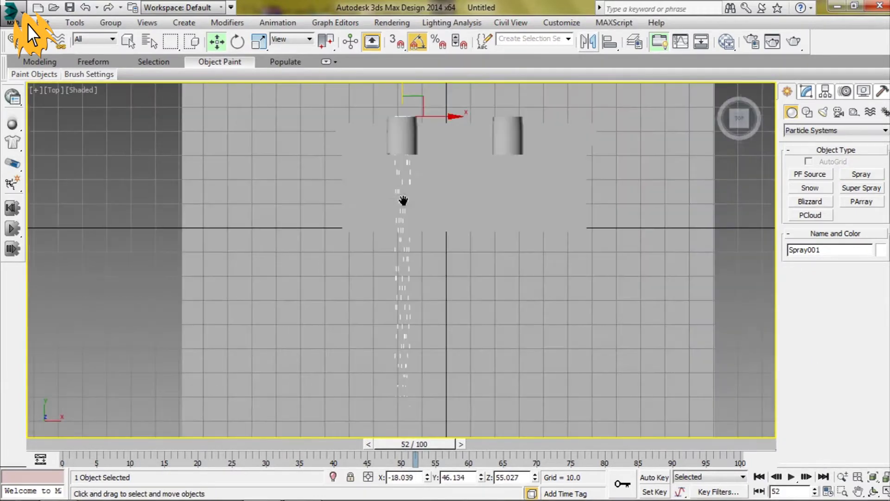
pyautogui.press('z')
pyautogui.press('F3')
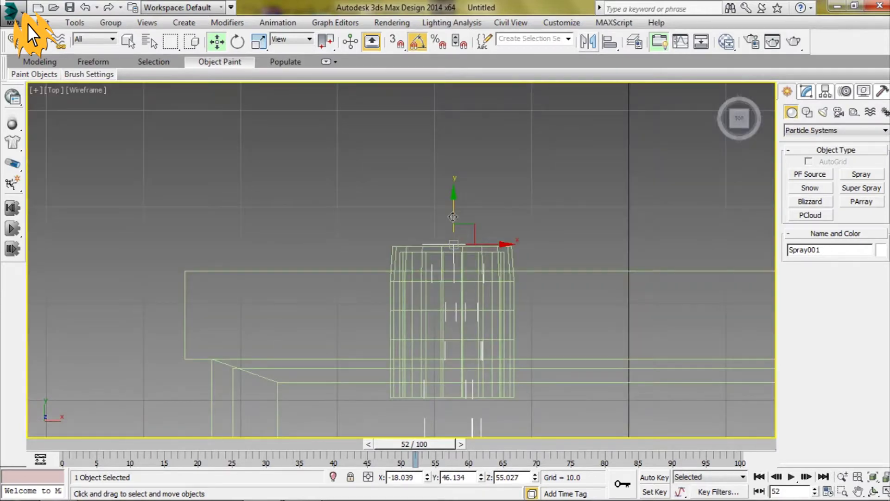
pyautogui.moveTo(453, 217); pyautogui.dragTo(453, 245)
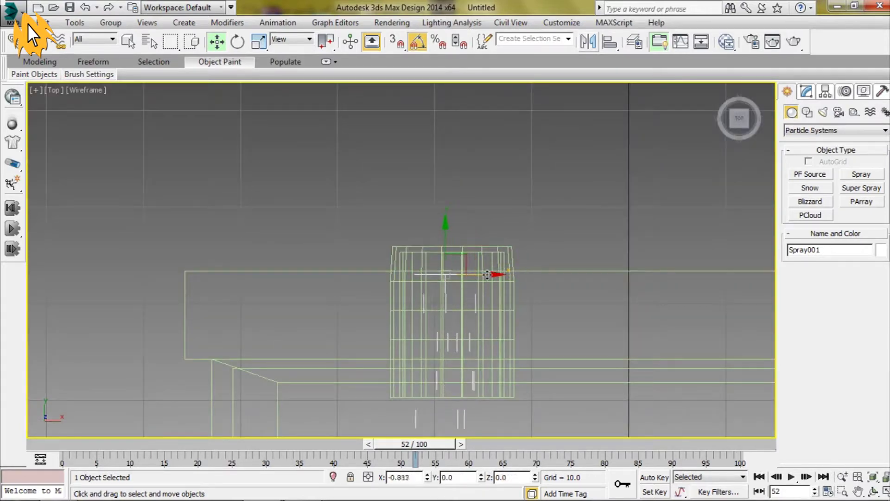
pyautogui.moveTo(491, 274); pyautogui.dragTo(441, 232)
pyautogui.moveTo(483, 262); pyautogui.dragTo(485, 262)
pyautogui.press('F3')
pyautogui.moveTo(485, 262)
pyautogui.keyDown('alt'); pyautogui.mouseDown(button='middle')
pyautogui.moveTo(438, 226)
pyautogui.moveTo(459, 246)
pyautogui.mouseUp(button='middle'); pyautogui.keyUp('alt')
pyautogui.press('p')
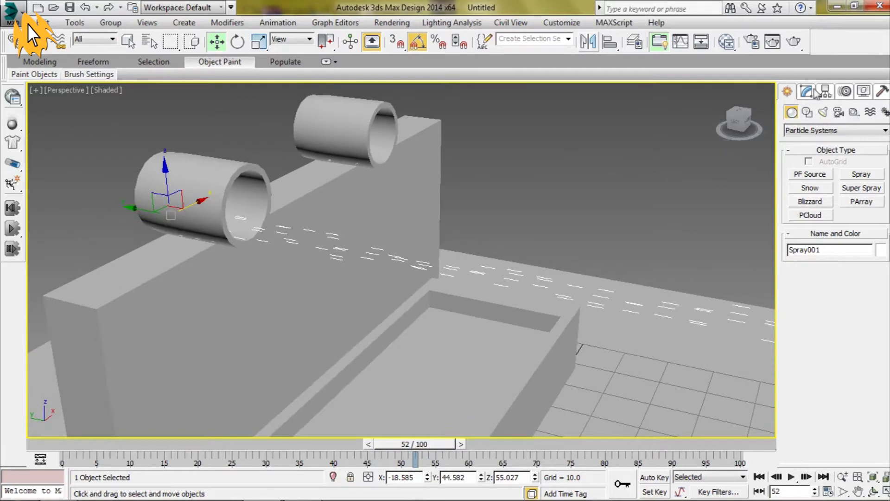
# - Set Spray001's viewport and render particle counts to 500
pyautogui.click(815, 91)
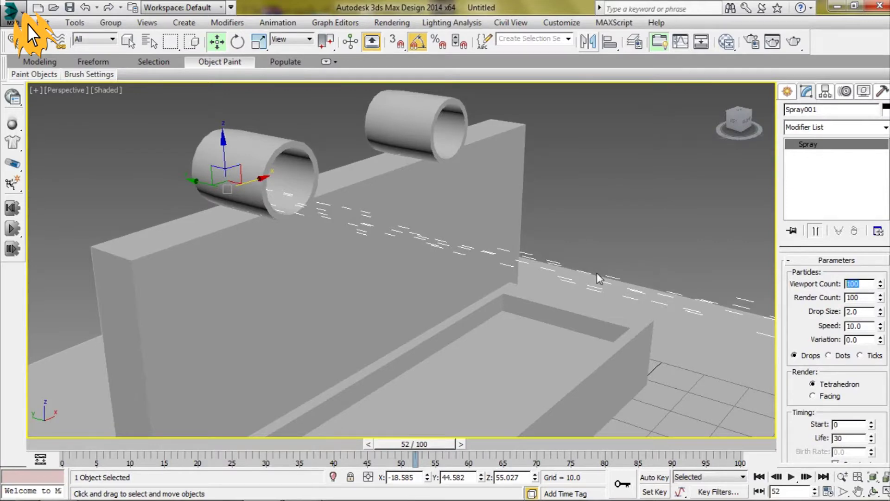
pyautogui.write('0')
pyautogui.press('Return')
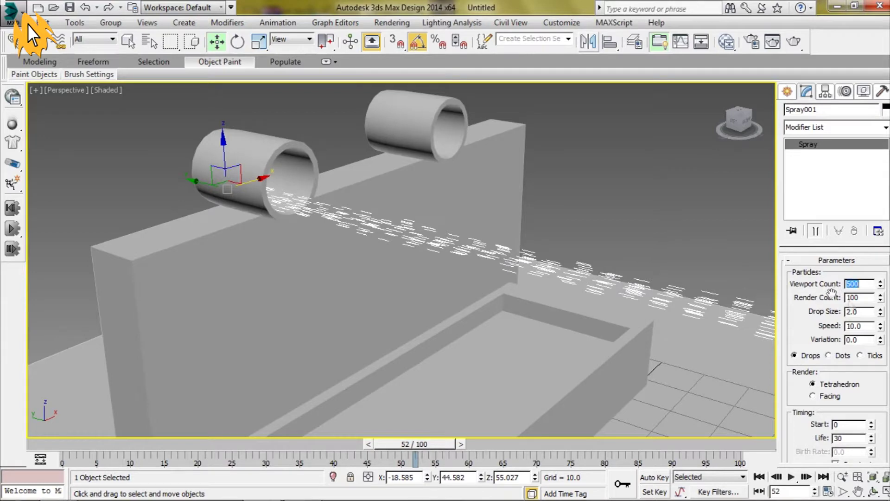
pyautogui.press('Tab')
pyautogui.write('500')
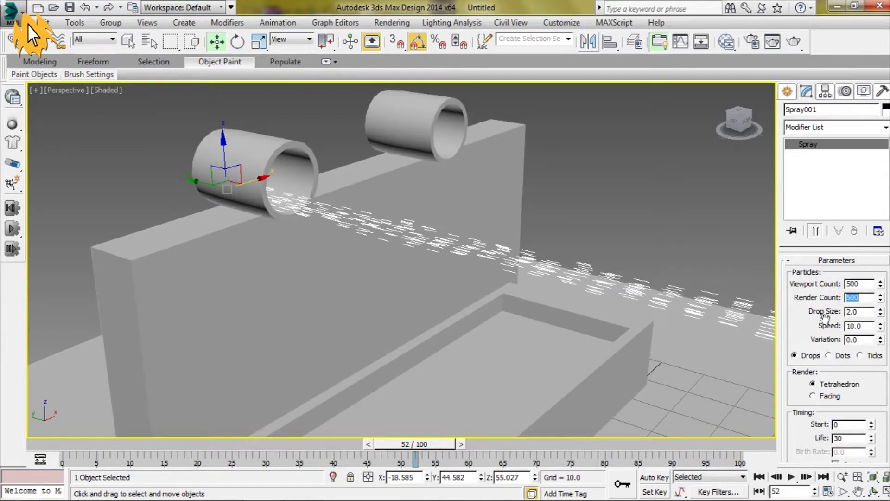
# - Test-render the spray stream, close the frame, and begin reducing drop size
pyautogui.click(794, 42)
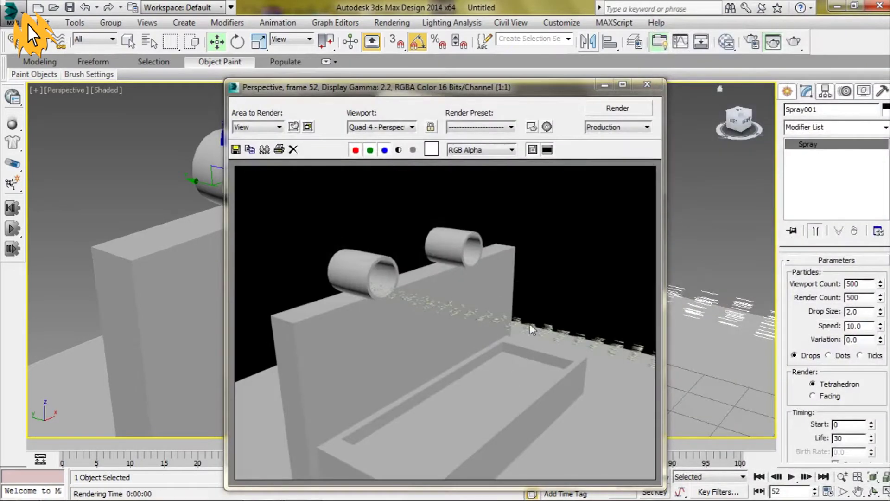
pyautogui.click(647, 84)
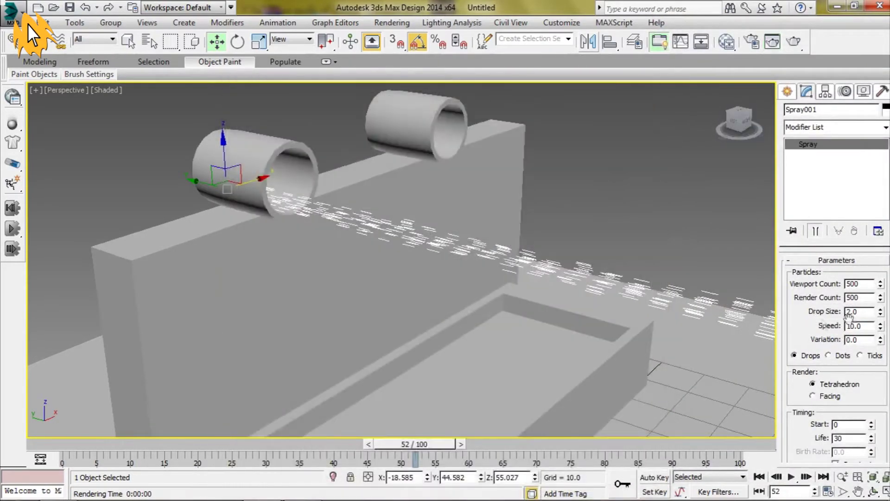
pyautogui.moveTo(880, 314)
pyautogui.mouseDown()
pyautogui.moveTo(888, 340)
pyautogui.moveTo(874, 308)
pyautogui.moveTo(882, 341)
pyautogui.mouseUp()
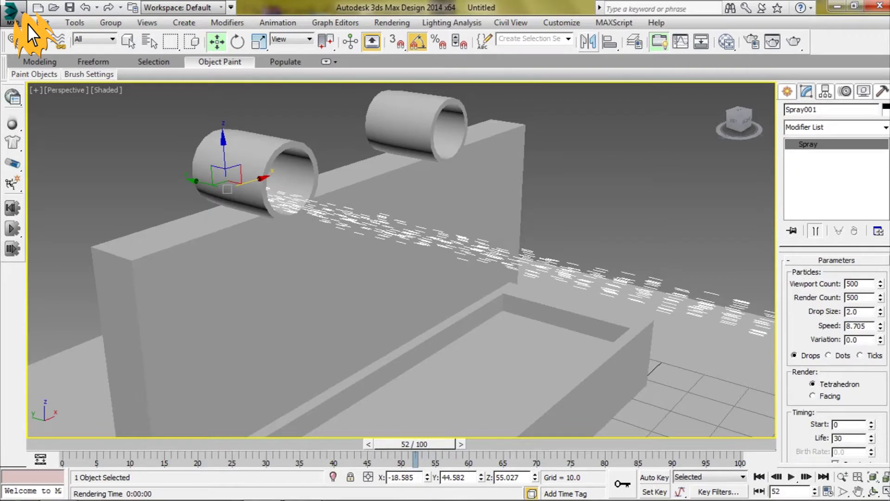
# - Lower the spray Speed to 1.355 and orbit to a side view of the pipe
pyautogui.moveTo(882, 327); pyautogui.dragTo(882, 366)
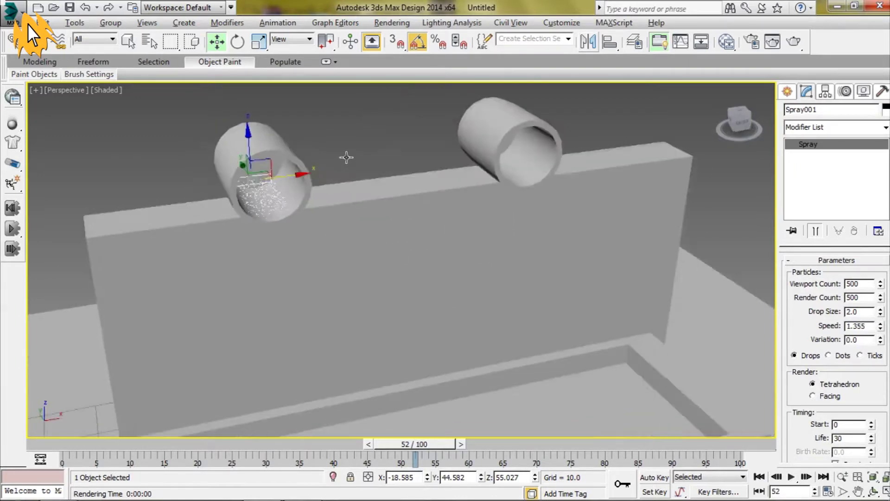
pyautogui.moveTo(346, 155)
pyautogui.keyDown('alt'); pyautogui.mouseDown(button='middle')
pyautogui.moveTo(324, 176)
pyautogui.moveTo(384, 204)
pyautogui.mouseUp(button='middle'); pyautogui.keyUp('alt')
pyautogui.scroll(5, 284, 191)
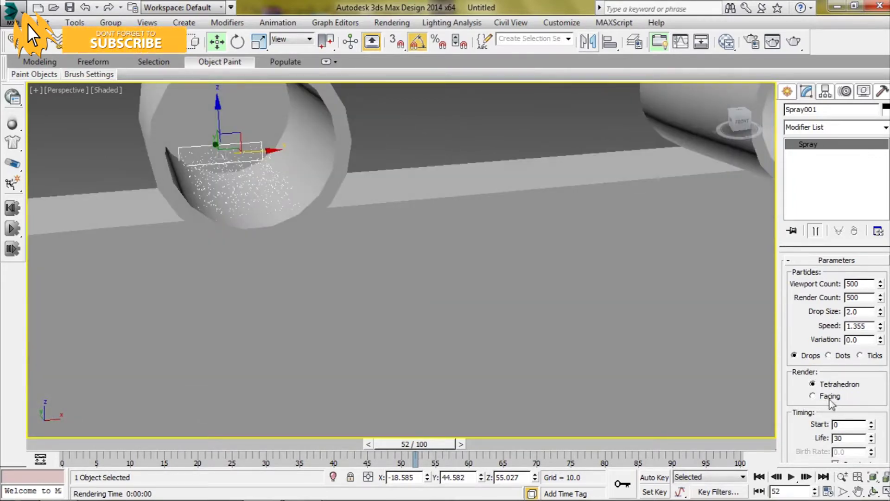
pyautogui.scroll(-3, 471, 249)
pyautogui.moveTo(471, 249)
pyautogui.keyDown('alt'); pyautogui.mouseDown(button='middle')
pyautogui.moveTo(618, 314)
pyautogui.moveTo(533, 264)
pyautogui.mouseUp(button='middle'); pyautogui.keyUp('alt')
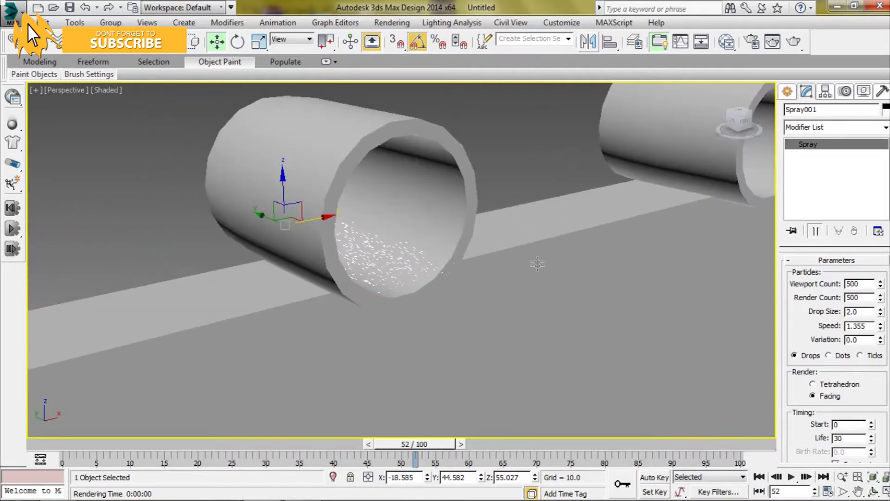
pyautogui.scroll(2, 507, 262)
# - Test-render the pipe close-up repeatedly to check the 0.7 drop size
pyautogui.click(792, 44)
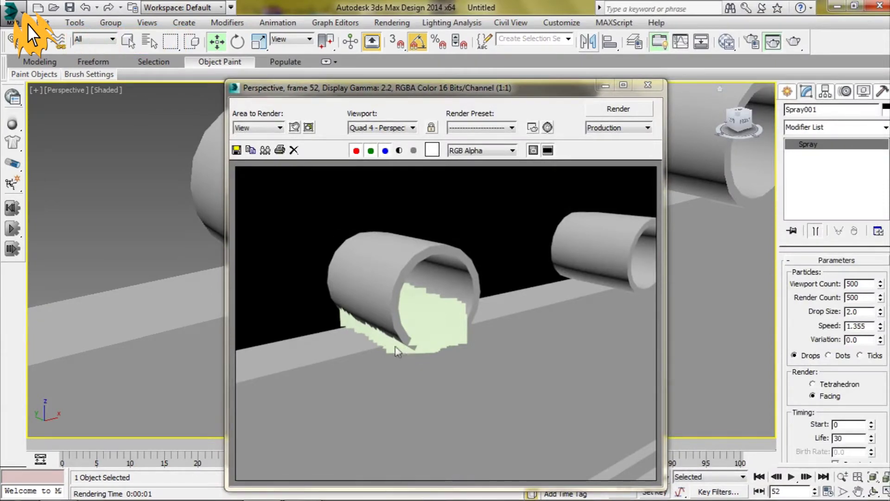
pyautogui.click(606, 87)
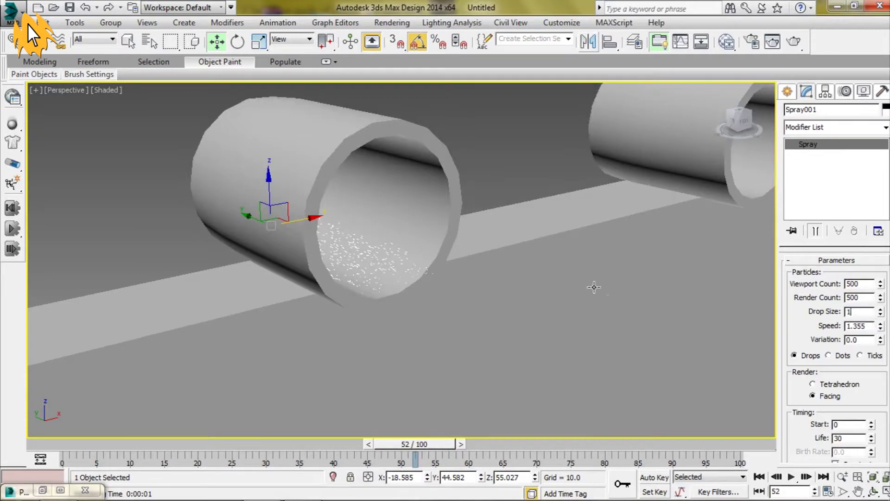
pyautogui.hotkey('shift', 'q')
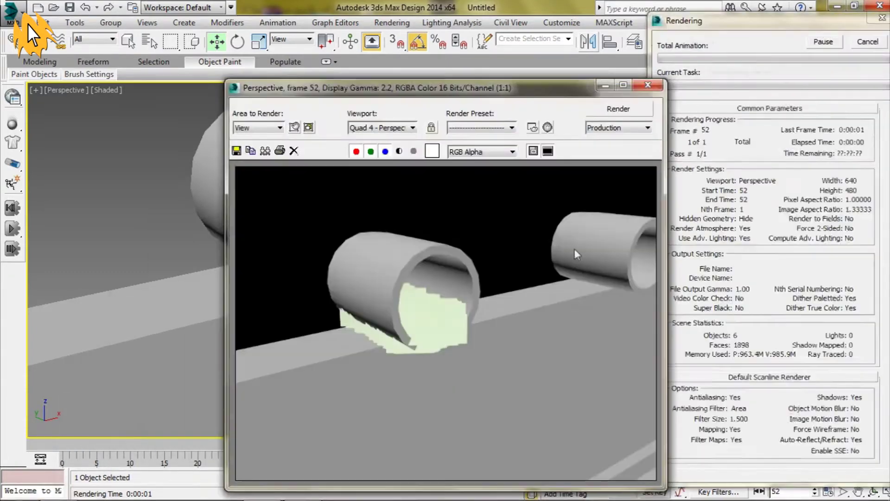
pyautogui.click(605, 86)
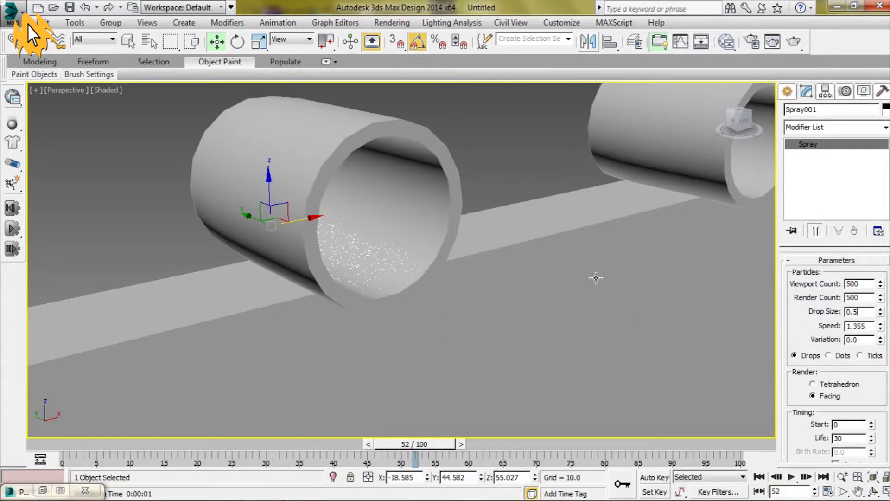
pyautogui.click(794, 41)
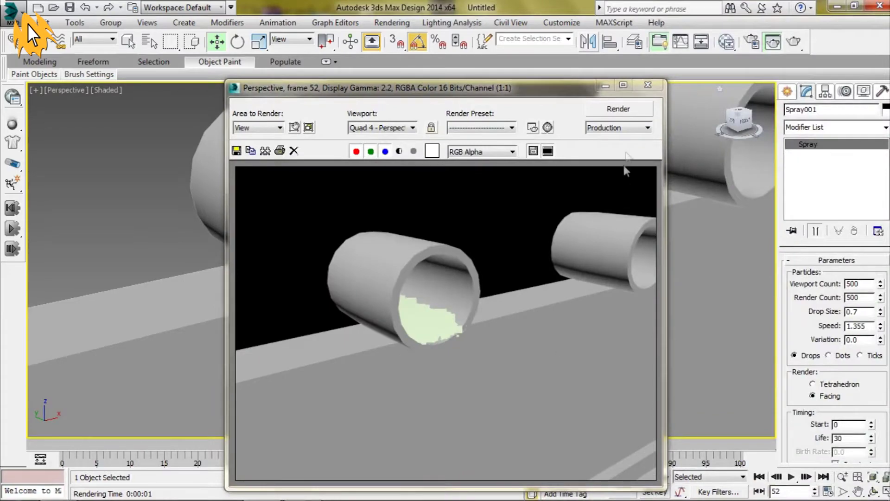
pyautogui.click(648, 85)
# - Render the pipe from a new angle, orbit to a frontal view, and return to Particle Systems creation
pyautogui.keyDown('alt'); pyautogui.moveTo(645, 139); pyautogui.dragTo(881, 95, button='middle'); pyautogui.keyUp('alt')
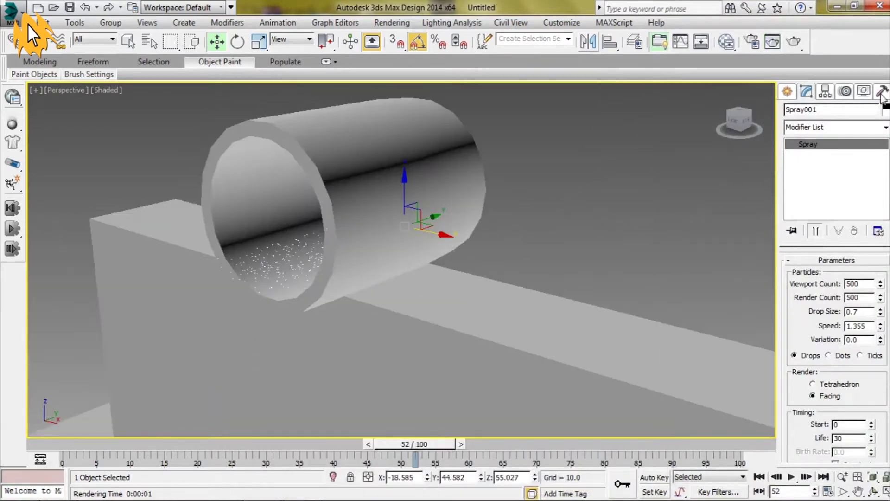
pyautogui.click(800, 41)
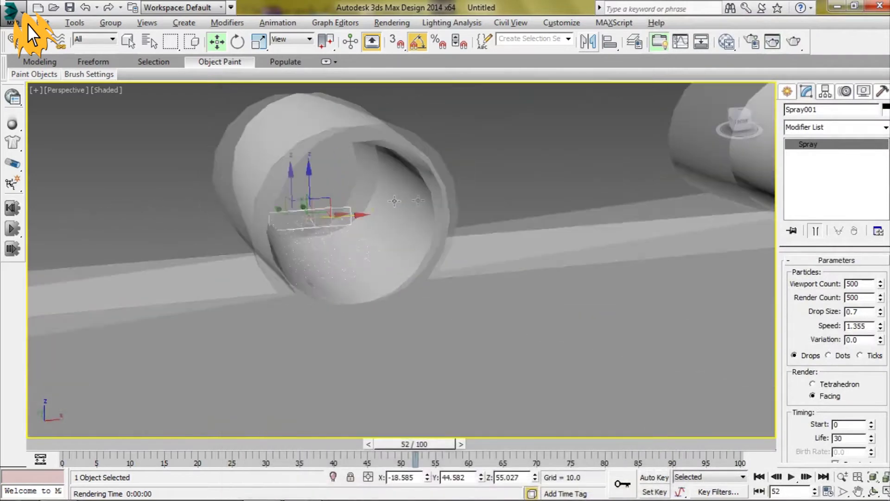
pyautogui.moveTo(318, 193)
pyautogui.keyDown('alt'); pyautogui.mouseDown(button='middle')
pyautogui.moveTo(458, 254)
pyautogui.moveTo(408, 268)
pyautogui.moveTo(449, 225)
pyautogui.moveTo(416, 218)
pyautogui.mouseUp(button='middle'); pyautogui.keyUp('alt')
pyautogui.scroll(-5, 408, 268)
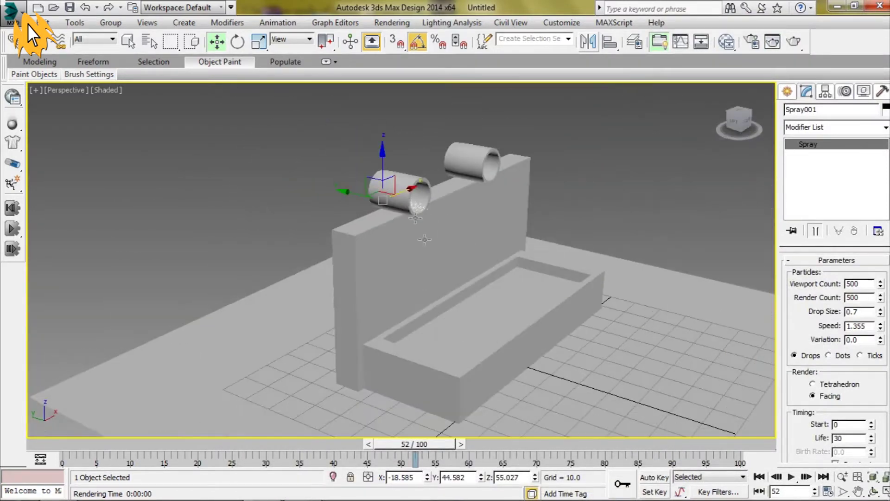
pyautogui.moveTo(447, 277)
pyautogui.keyDown('alt'); pyautogui.mouseDown(button='middle')
pyautogui.moveTo(418, 200)
pyautogui.moveTo(389, 220)
pyautogui.mouseUp(button='middle'); pyautogui.keyUp('alt')
pyautogui.click(793, 94)
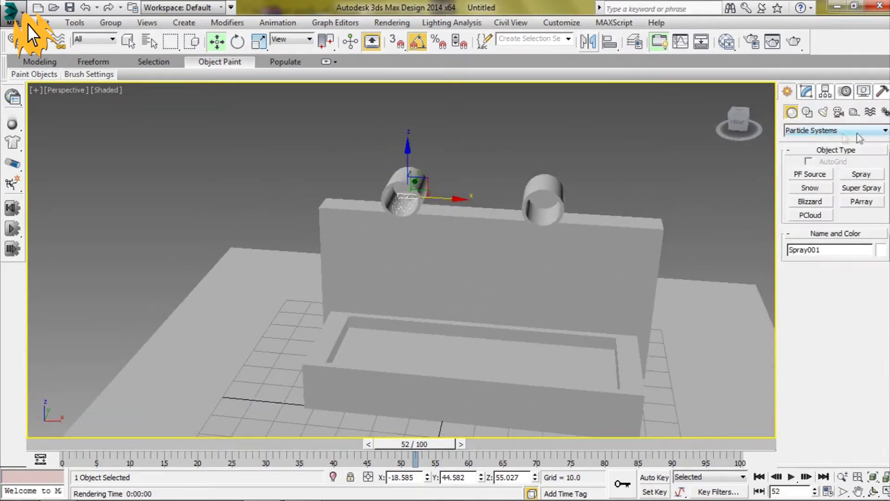
# - Create a Snow emitter under the left pipe in the Top view
pyautogui.click(811, 188)
pyautogui.press('t')
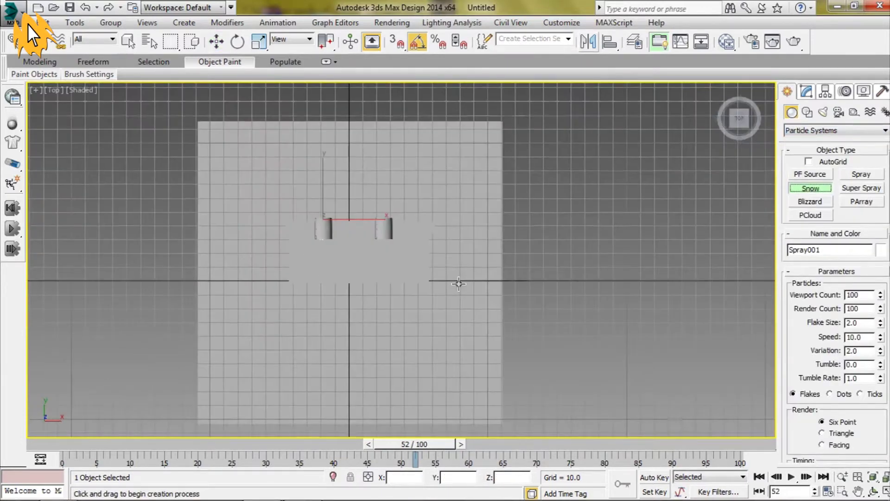
pyautogui.scroll(5, 417, 218)
pyautogui.scroll(-3, 431, 215)
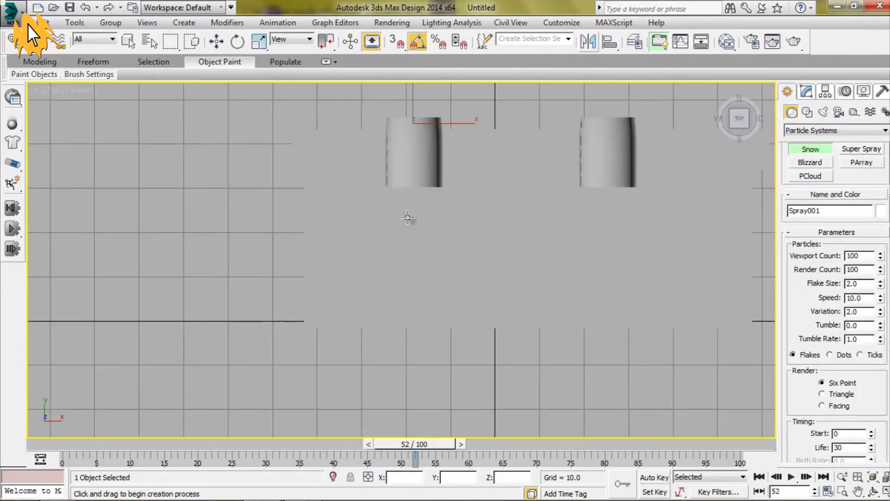
pyautogui.scroll(5, 412, 218)
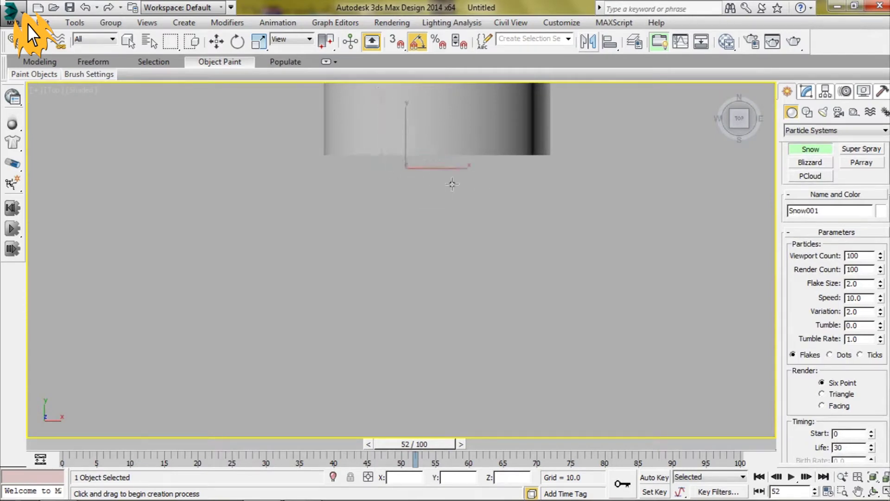
pyautogui.scroll(-5, 492, 186)
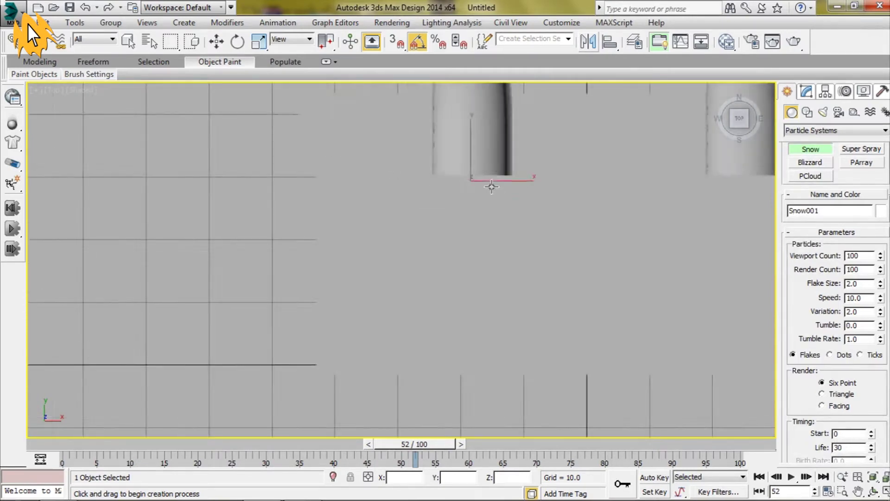
# - In the Front view, raise Snow001 up to the left pipe's mouth
pyautogui.press('f')
pyautogui.press('w')
pyautogui.scroll(3, 442, 284)
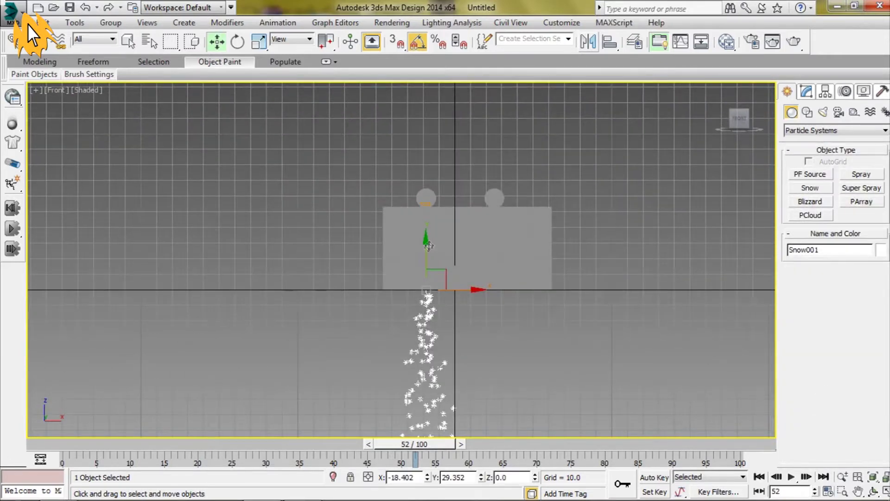
pyautogui.moveTo(427, 242); pyautogui.dragTo(427, 157)
pyautogui.scroll(4, 424, 211)
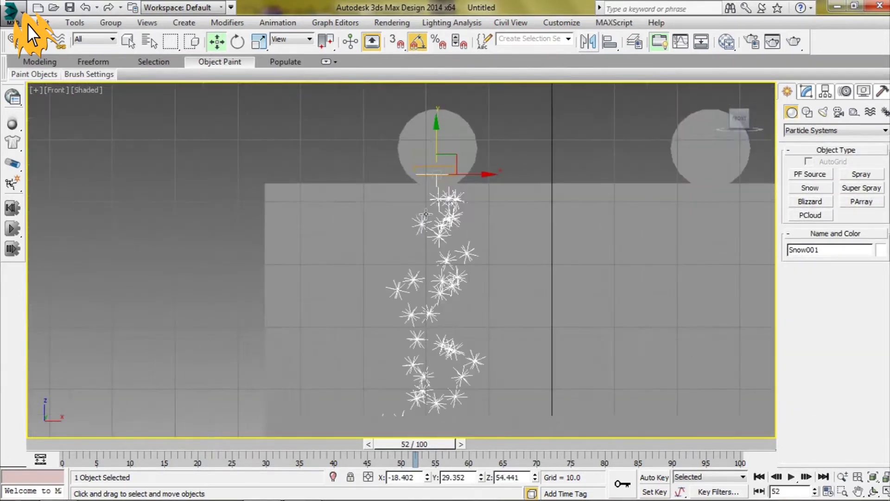
pyautogui.scroll(3, 434, 195)
pyautogui.scroll(3, 426, 232)
pyautogui.scroll(1, 441, 187)
pyautogui.scroll(1, 501, 232)
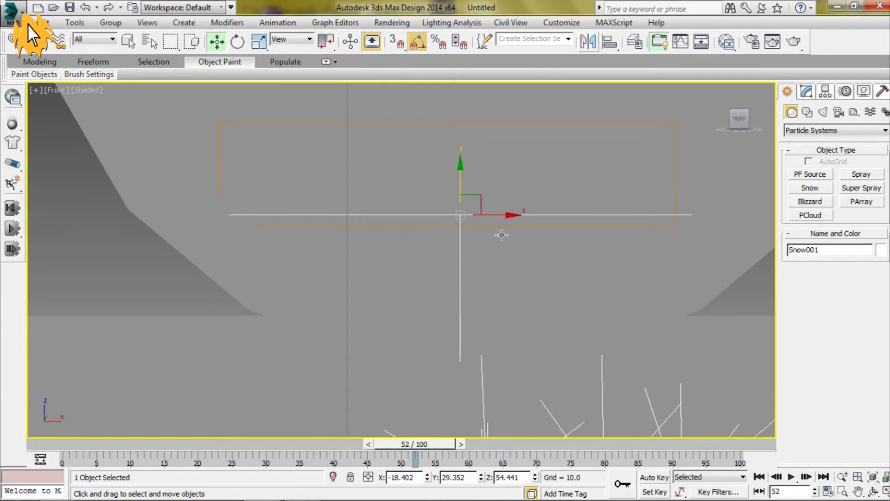
pyautogui.press('r')
pyautogui.press('w')
pyautogui.moveTo(459, 186)
pyautogui.mouseDown()
pyautogui.moveTo(463, 193)
pyautogui.moveTo(465, 182)
pyautogui.mouseUp()
# - Orbit the Perspective view to watch snow falling into the trough
pyautogui.press('p')
pyautogui.scroll(-2, 464, 213)
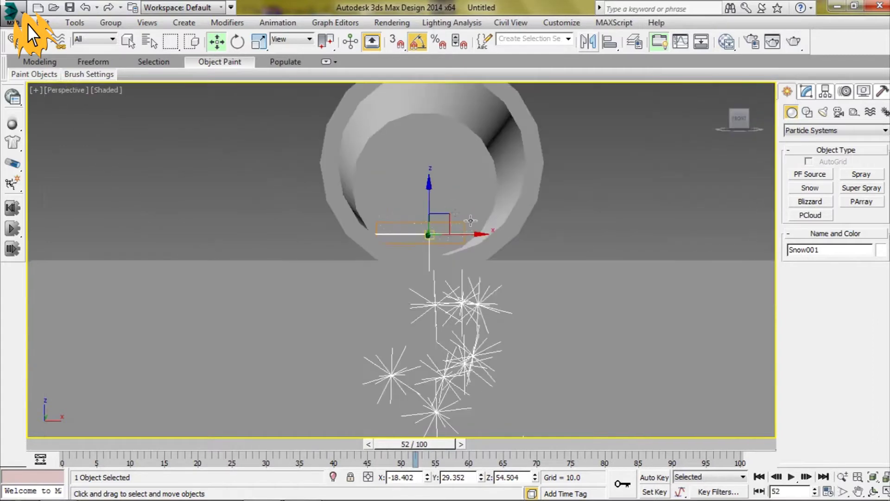
pyautogui.keyDown('alt'); pyautogui.moveTo(407, 254); pyautogui.dragTo(477, 271, button='middle'); pyautogui.keyUp('alt')
pyautogui.moveTo(514, 283)
pyautogui.keyDown('alt'); pyautogui.mouseDown(button='middle')
pyautogui.moveTo(560, 254)
pyautogui.moveTo(469, 420)
pyautogui.mouseUp(button='middle'); pyautogui.keyUp('alt')
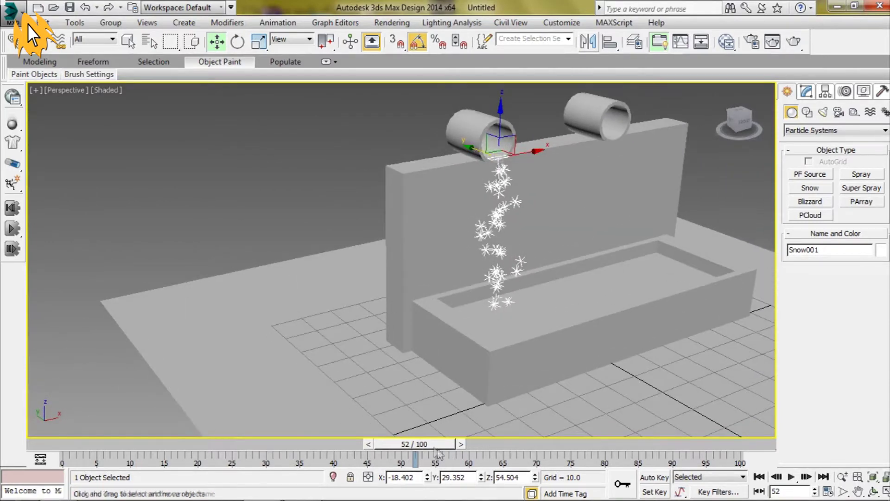
# - Play the snow animation, test-render frame 21, then open Snow001's parameters
pyautogui.moveTo(438, 445); pyautogui.dragTo(99, 444)
pyautogui.click(791, 477)
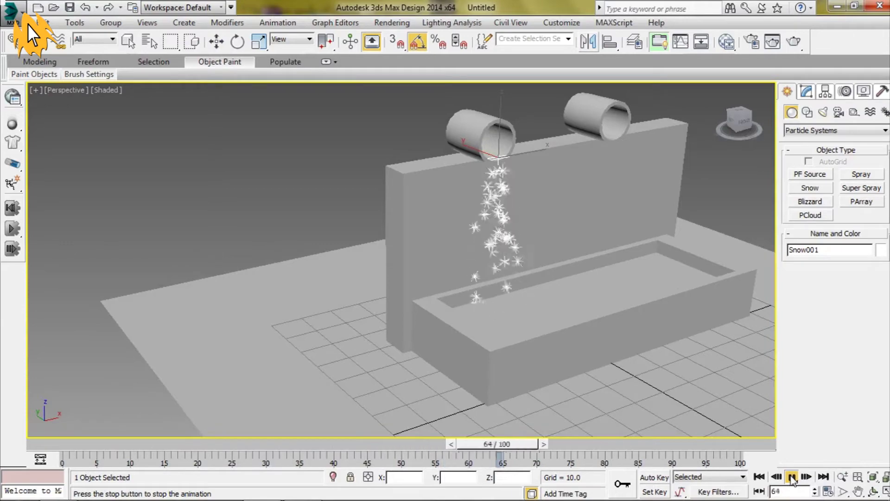
pyautogui.click(791, 477)
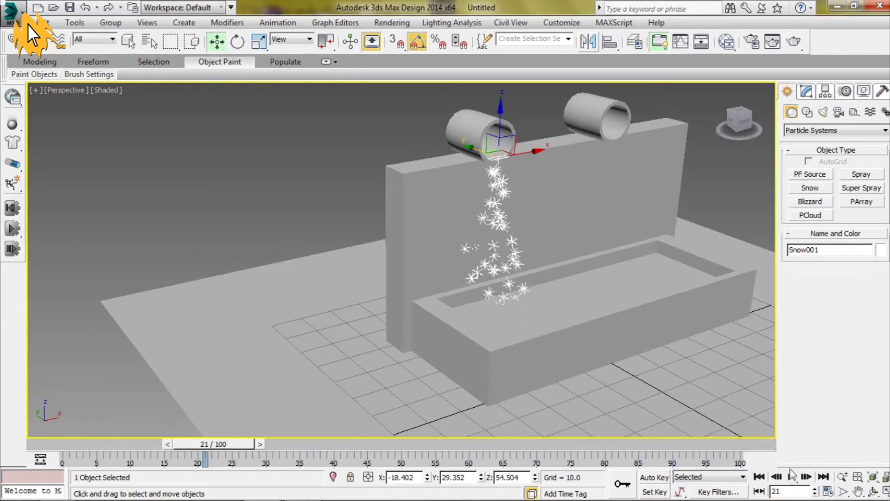
pyautogui.click(793, 43)
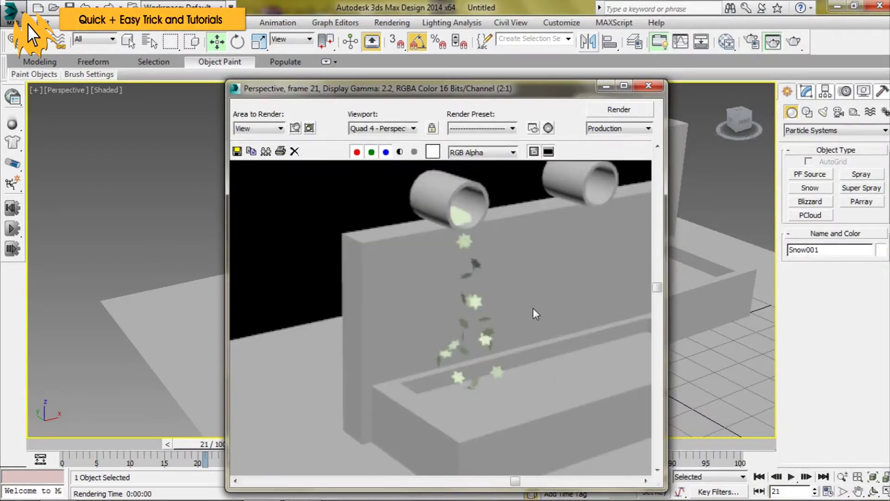
pyautogui.moveTo(534, 310); pyautogui.dragTo(450, 274, button='middle')
pyautogui.click(649, 85)
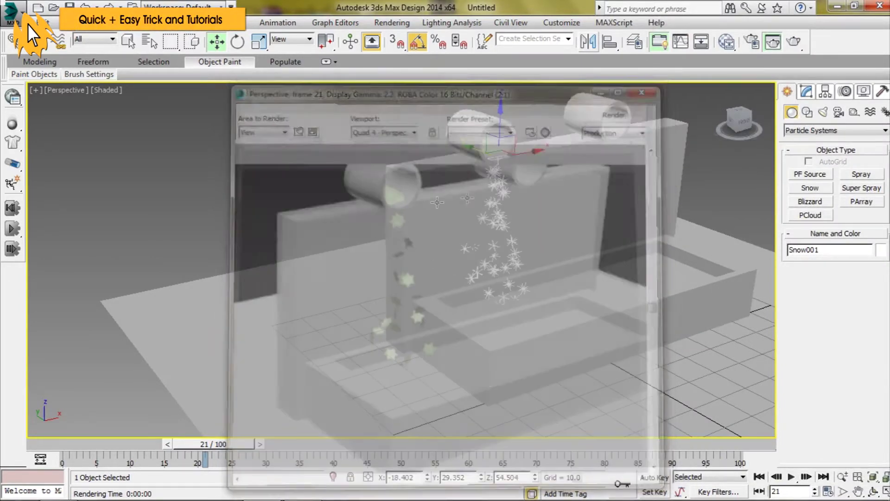
pyautogui.click(806, 91)
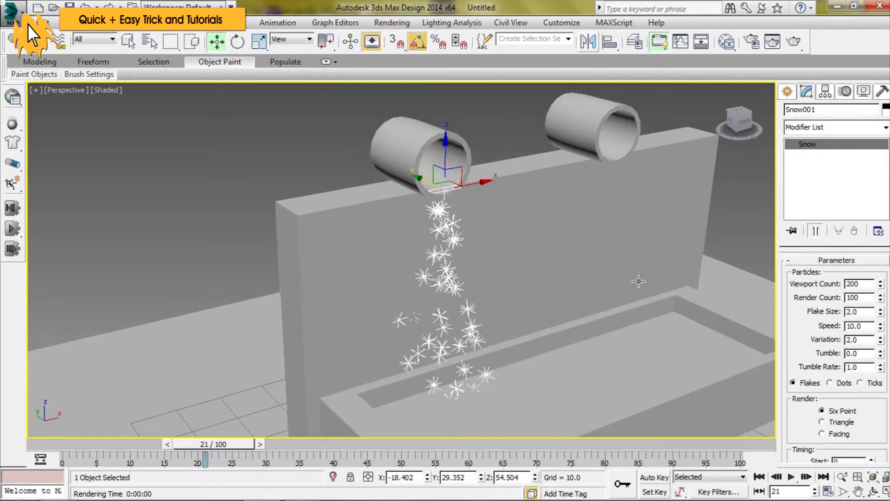
# - Set Snow001 Render Count 200 and Speed 6.18, keeping Flake Size at 2.0
pyautogui.press('Tab')
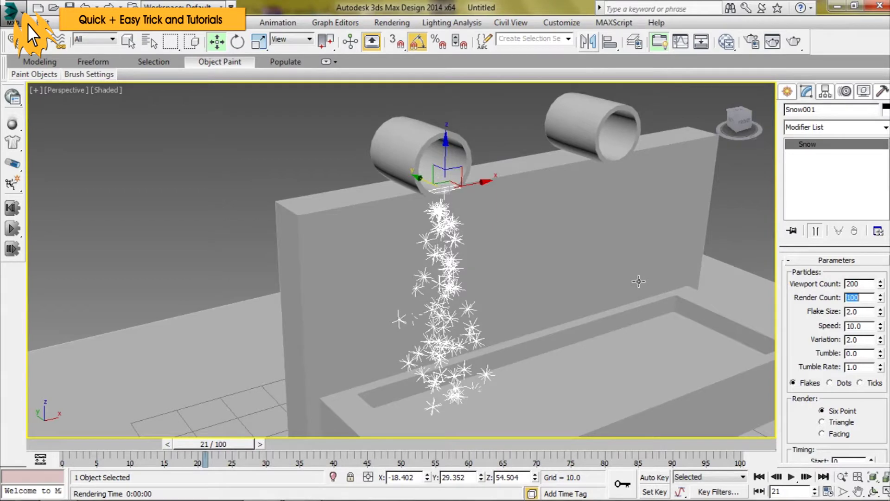
pyautogui.write('200')
pyautogui.press('Return')
pyautogui.moveTo(880, 313); pyautogui.dragTo(881, 334)
pyautogui.rightClick(882, 340)
pyautogui.moveTo(881, 329)
pyautogui.mouseDown()
pyautogui.moveTo(881, 353)
pyautogui.moveTo(881, 316)
pyautogui.mouseUp()
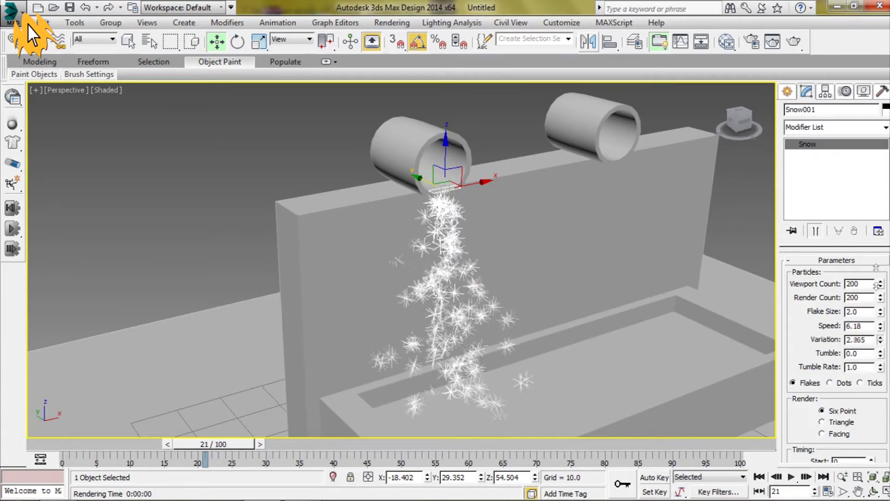
# - Set Variation 0.94 and Tumble 0.835, keep Tumble Rate 1.0, then deselect
pyautogui.moveTo(883, 342); pyautogui.dragTo(882, 357)
pyautogui.keyDown('alt'); pyautogui.moveTo(689, 419); pyautogui.dragTo(858, 397, button='middle'); pyautogui.keyUp('alt')
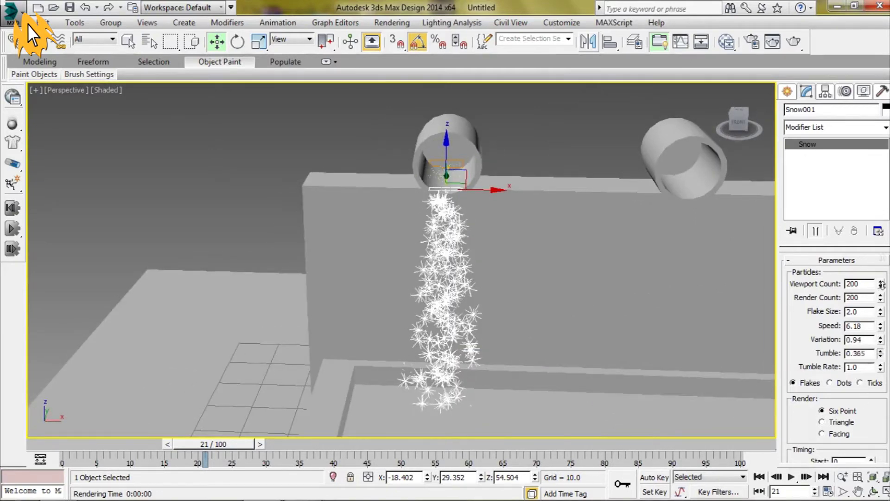
pyautogui.moveTo(880, 353)
pyautogui.mouseDown()
pyautogui.moveTo(881, 343)
pyautogui.moveTo(886, 353)
pyautogui.mouseUp()
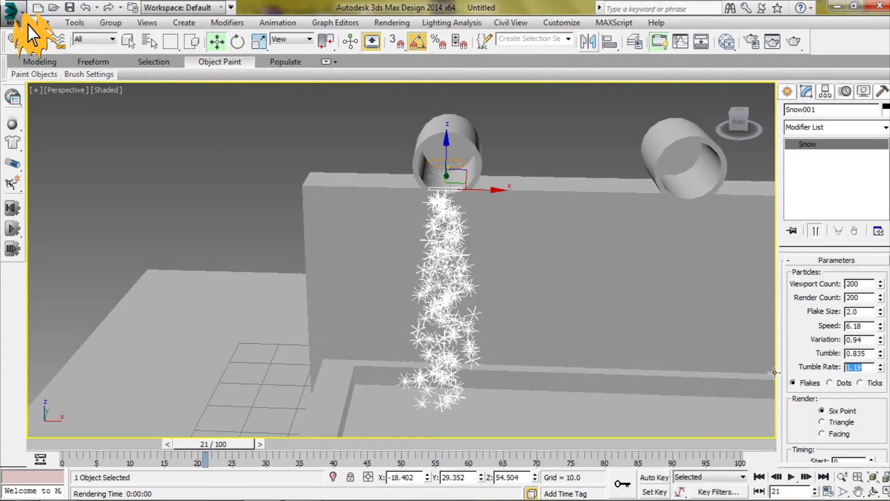
pyautogui.hotkey('ctrl', 'z')
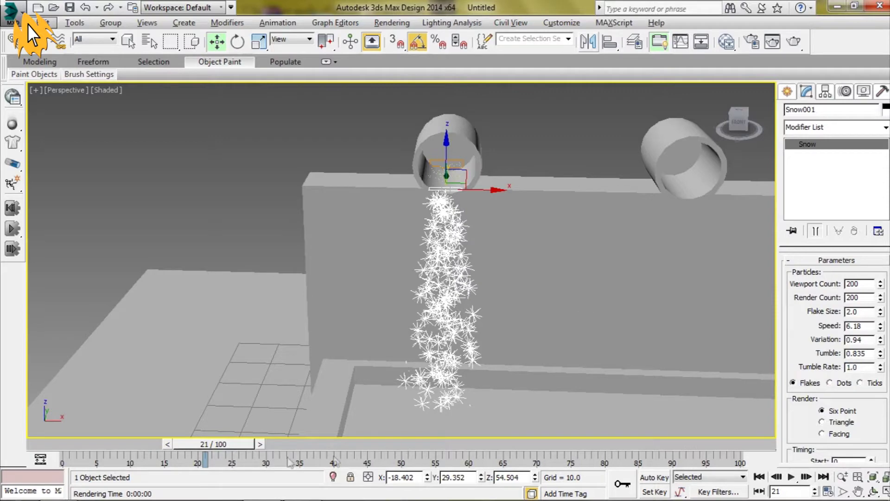
pyautogui.moveTo(245, 444)
pyautogui.mouseDown()
pyautogui.moveTo(398, 444)
pyautogui.moveTo(214, 444)
pyautogui.mouseUp()
pyautogui.press('w')
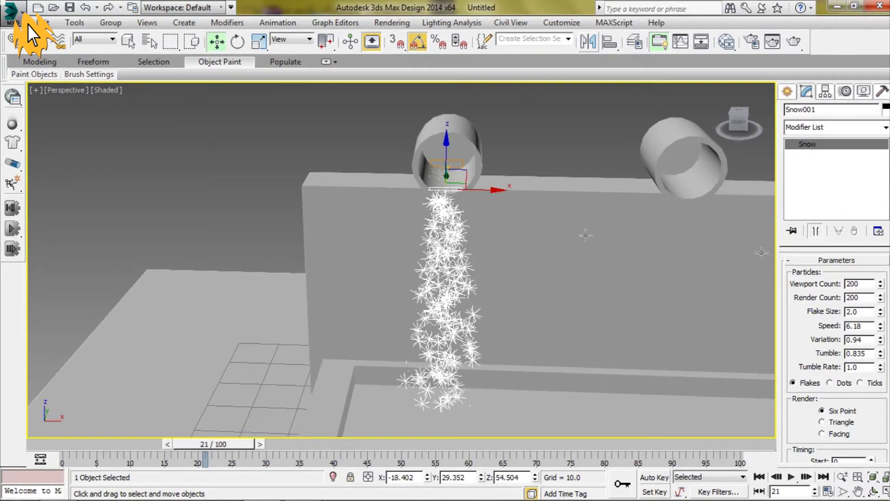
pyautogui.click(533, 145)
# - Select Spray001 and set its Timing Start to -500
pyautogui.click(445, 173)
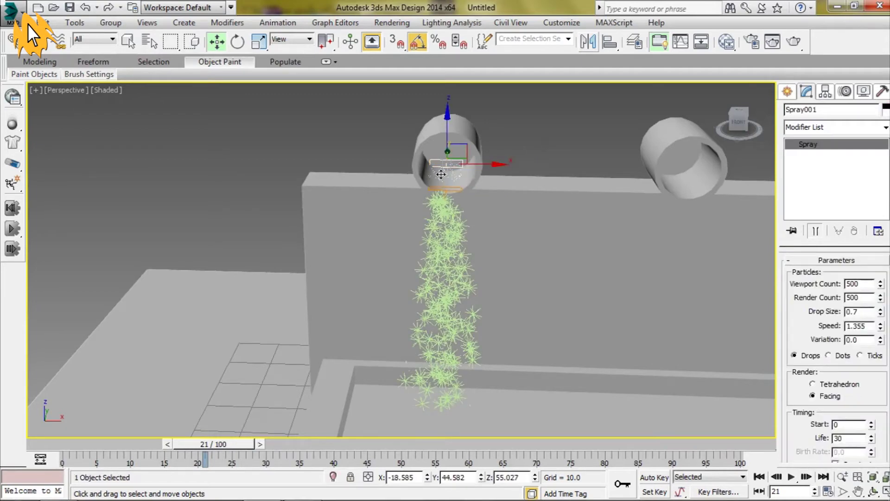
pyautogui.scroll(3, 452, 176)
pyautogui.scroll(2, 453, 176)
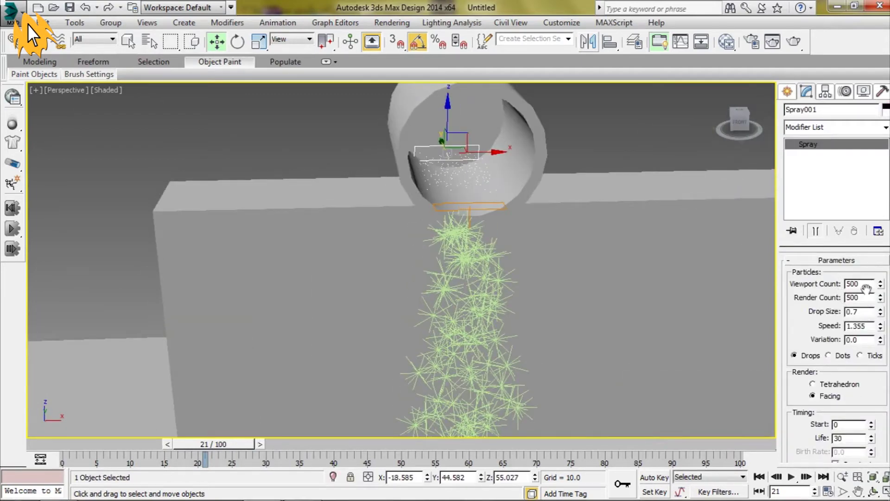
pyautogui.scroll(-2, 865, 394)
pyautogui.scroll(-1, 865, 394)
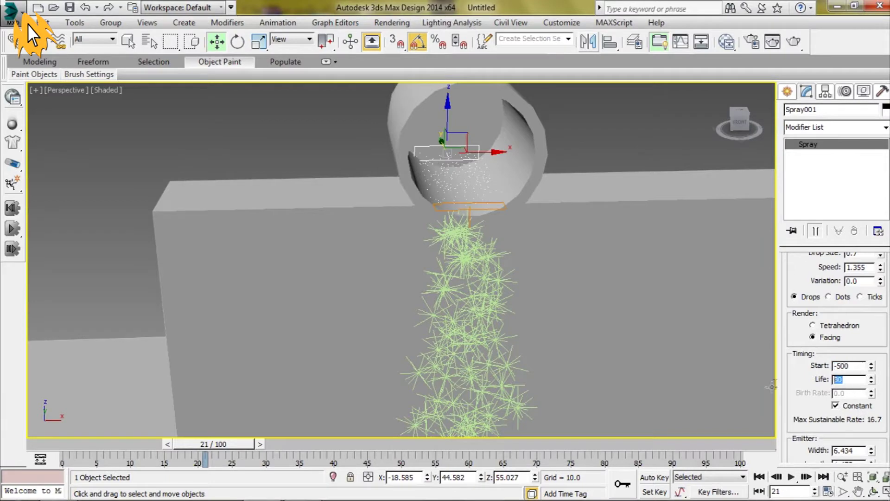
# - Rewind and play the animation to check the pre-rolled spray, then select Snow001
pyautogui.moveTo(224, 445); pyautogui.dragTo(74, 444)
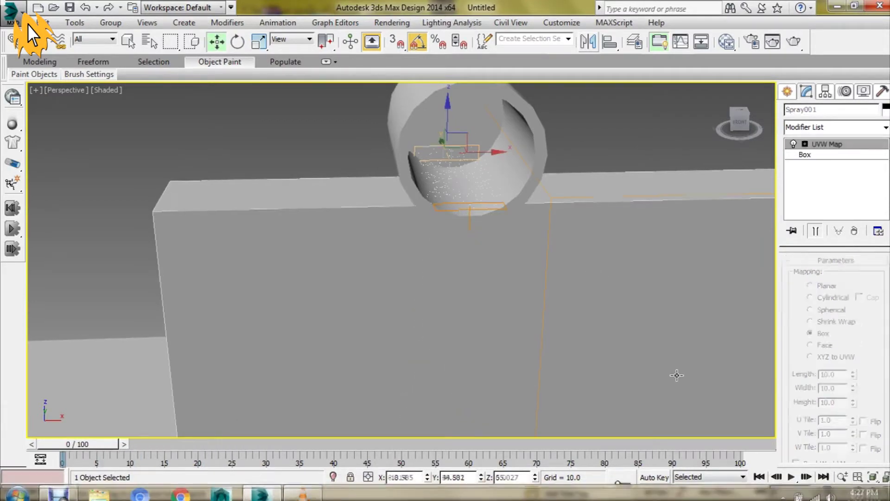
pyautogui.click(793, 478)
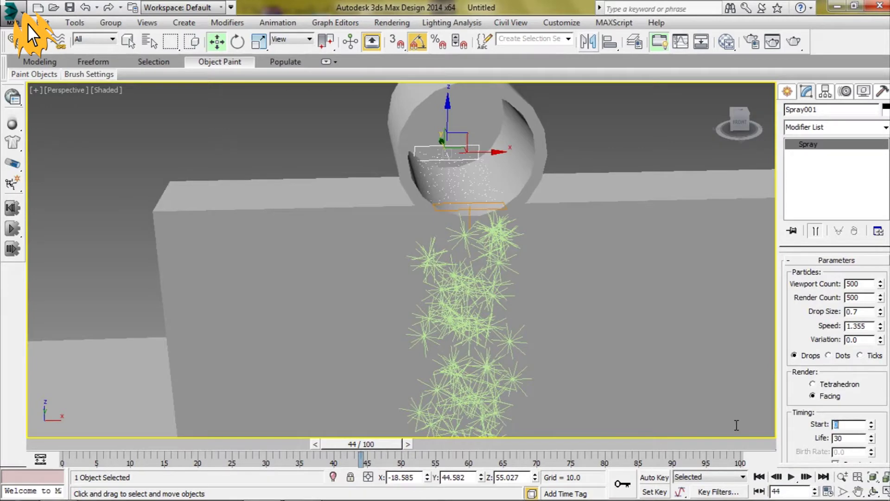
pyautogui.moveTo(340, 446); pyautogui.dragTo(75, 444)
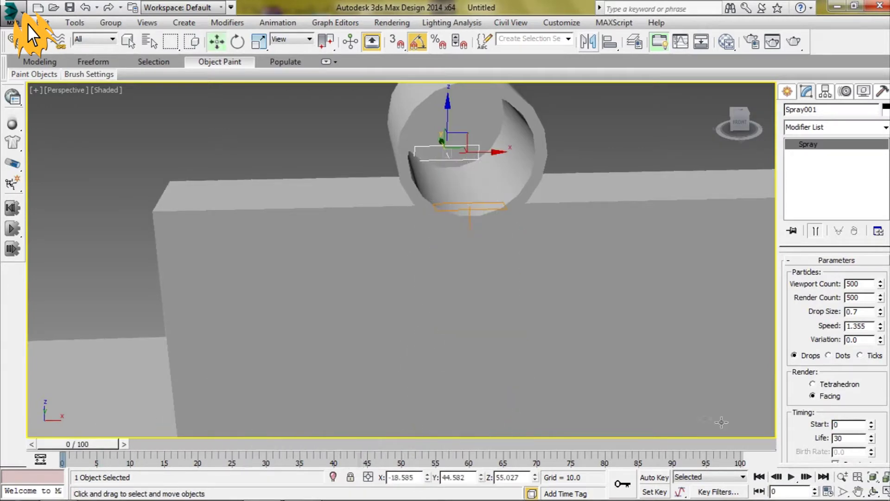
pyautogui.click(792, 477)
pyautogui.write('-500')
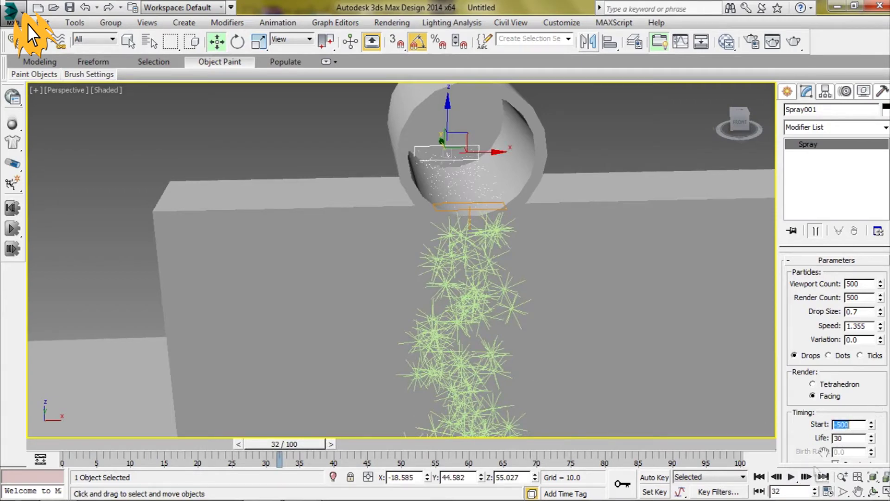
pyautogui.click(792, 477)
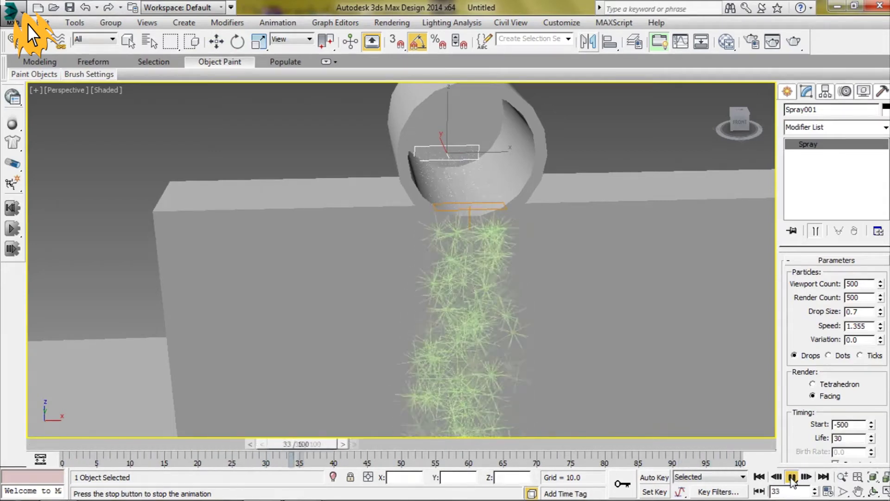
pyautogui.click(792, 479)
pyautogui.moveTo(328, 443)
pyautogui.mouseDown()
pyautogui.moveTo(74, 444)
pyautogui.moveTo(184, 444)
pyautogui.mouseUp()
pyautogui.click(469, 206)
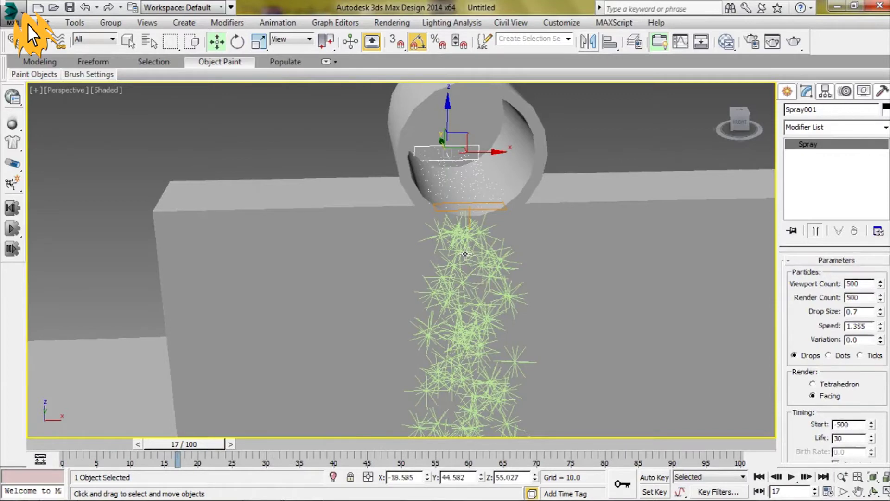
pyautogui.scroll(-3, 865, 419)
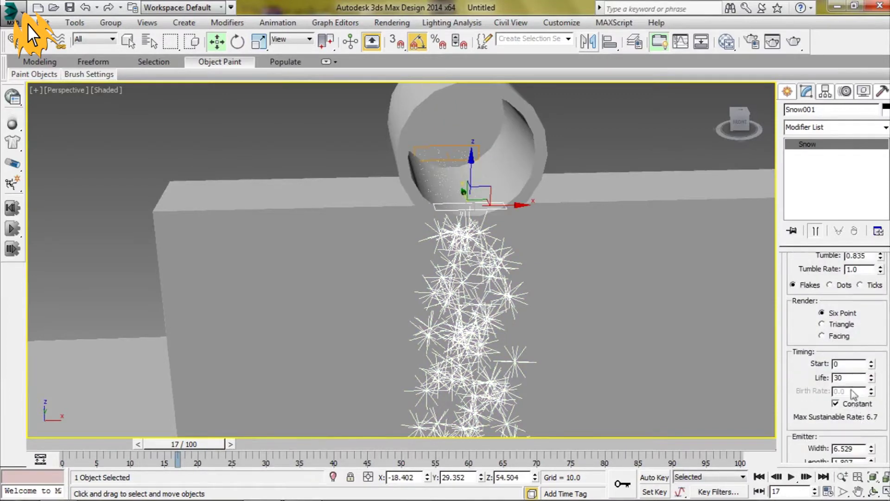
# - Set Snow001's Timing Start to -500 and play the animation to confirm pouring snow
pyautogui.write('00')
pyautogui.press('Return')
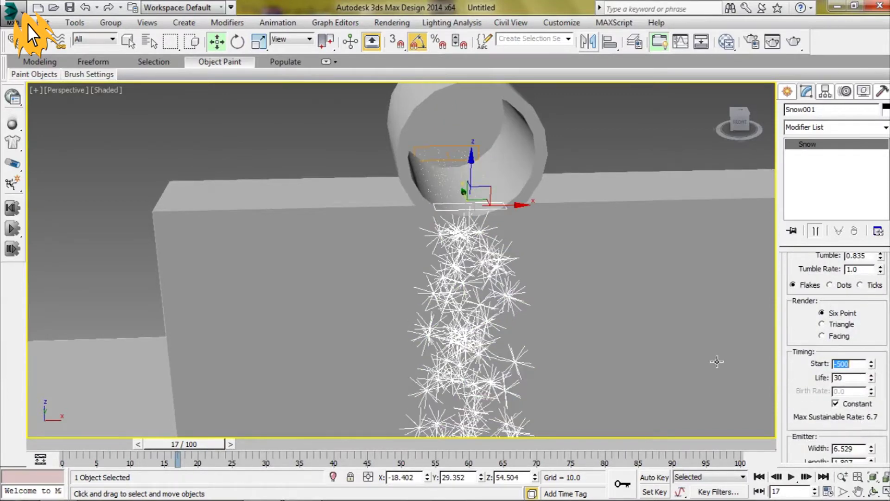
pyautogui.click(791, 477)
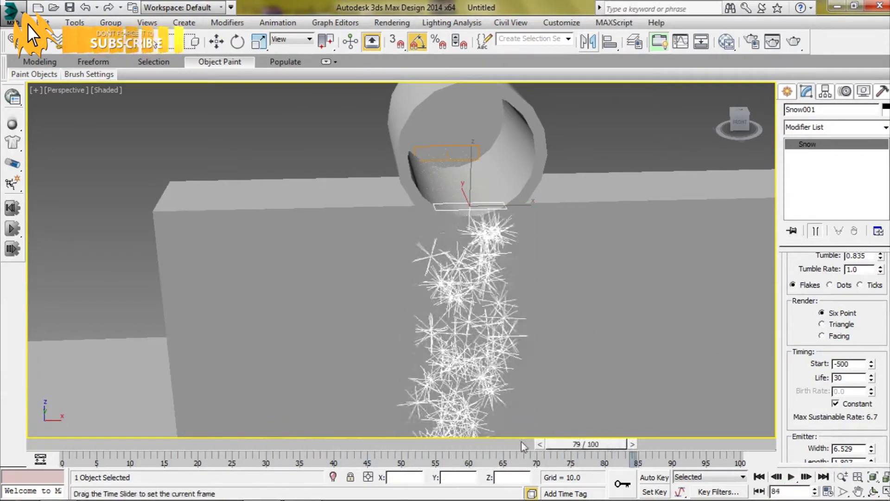
pyautogui.scroll(-1, 830, 407)
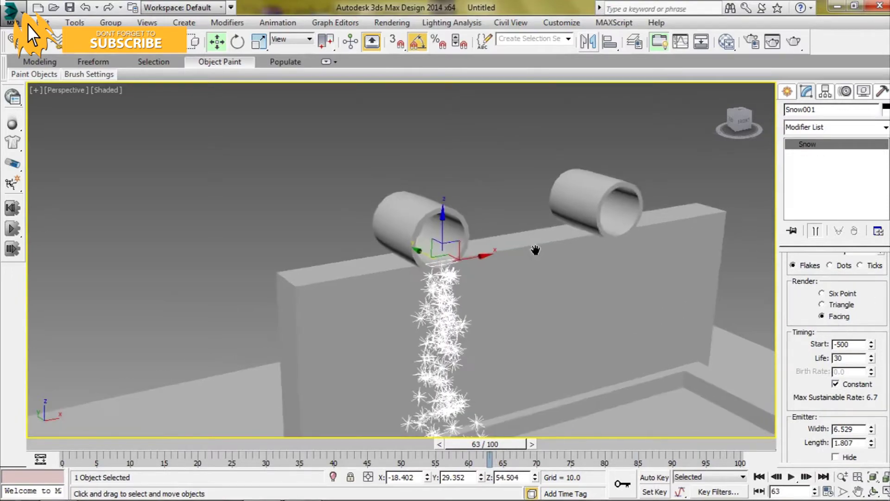
# - Test-render frame 63 to preview the snow as Facing particles
pyautogui.scroll(4, 524, 237)
pyautogui.moveTo(463, 191); pyautogui.dragTo(470, 178, button='middle')
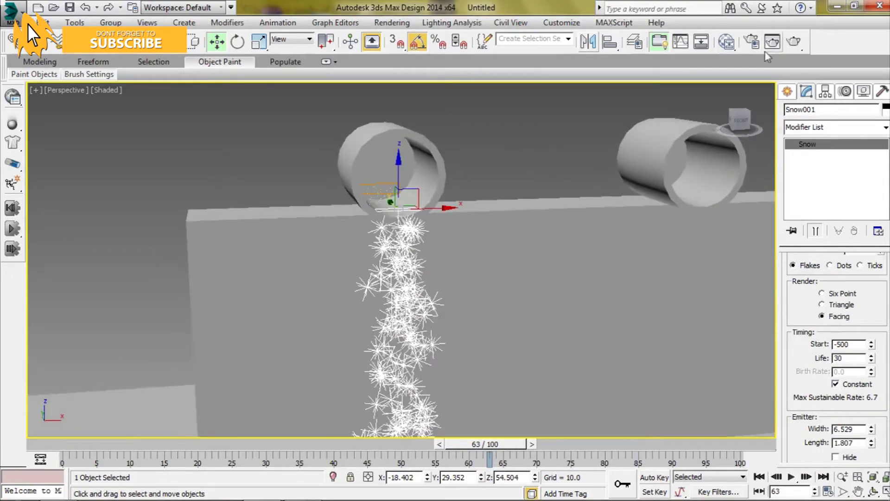
pyautogui.click(794, 42)
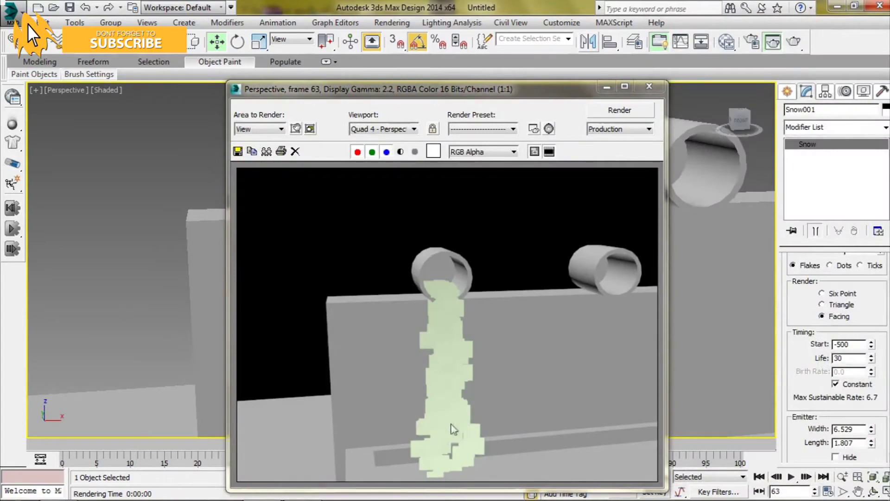
pyautogui.click(606, 87)
# - Shift the snow emitter slightly along Y inside the pipe
pyautogui.scroll(2, 410, 208)
pyautogui.scroll(3, 410, 208)
pyautogui.scroll(2, 410, 209)
pyautogui.keyDown('alt'); pyautogui.moveTo(410, 208); pyautogui.dragTo(426, 229, button='middle'); pyautogui.keyUp('alt')
pyautogui.press('r')
pyautogui.press('w')
pyautogui.moveTo(393, 219); pyautogui.dragTo(401, 225)
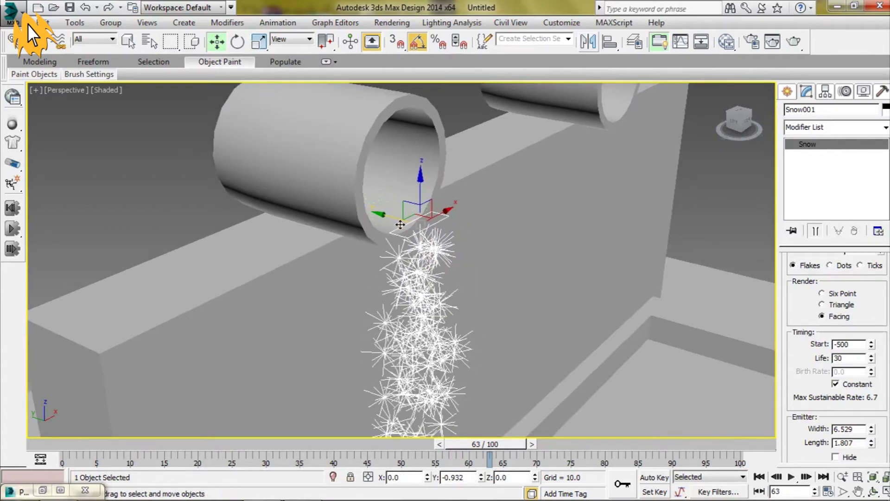
# - Tilt the Snow001 emitter about -5° on X inside the pipe
pyautogui.keyDown('alt'); pyautogui.moveTo(671, 291); pyautogui.dragTo(675, 308, button='middle'); pyautogui.keyUp('alt')
pyautogui.press('e')
pyautogui.moveTo(449, 237); pyautogui.dragTo(446, 226)
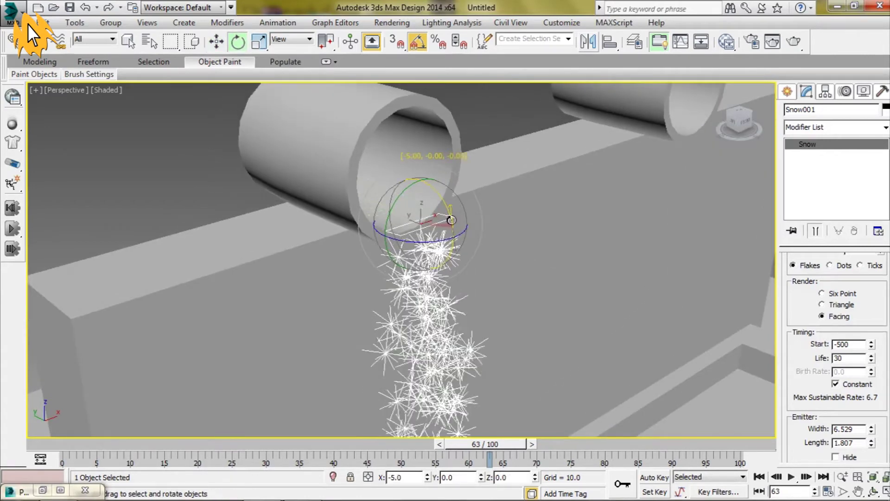
pyautogui.keyDown('alt'); pyautogui.moveTo(445, 226); pyautogui.dragTo(362, 250, button='middle'); pyautogui.keyUp('alt')
# - Nudge the emitter along Y so it sits at the left pipe's mouth
pyautogui.press('w')
pyautogui.moveTo(365, 252); pyautogui.dragTo(359, 251)
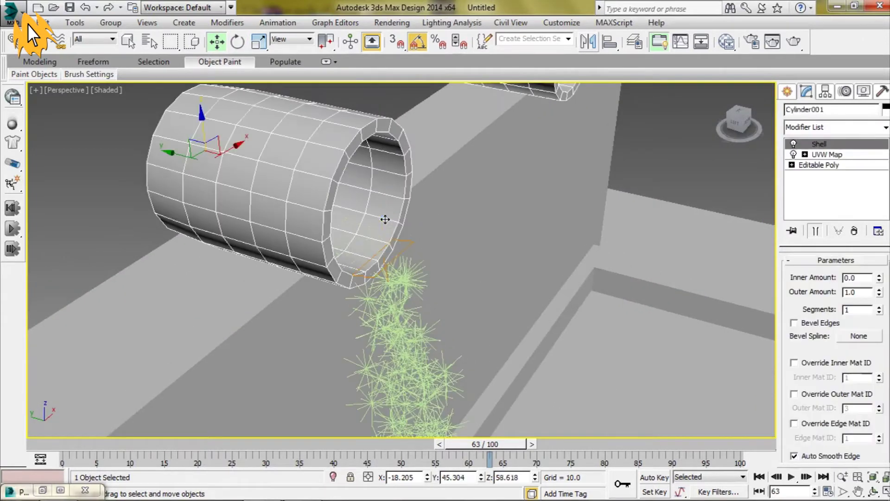
pyautogui.moveTo(385, 219)
pyautogui.keyDown('alt'); pyautogui.mouseDown(button='middle')
pyautogui.moveTo(574, 268)
pyautogui.moveTo(488, 222)
pyautogui.mouseUp(button='middle'); pyautogui.keyUp('alt')
pyautogui.moveTo(856, 403); pyautogui.dragTo(856, 364)
pyautogui.scroll(2, 858, 348)
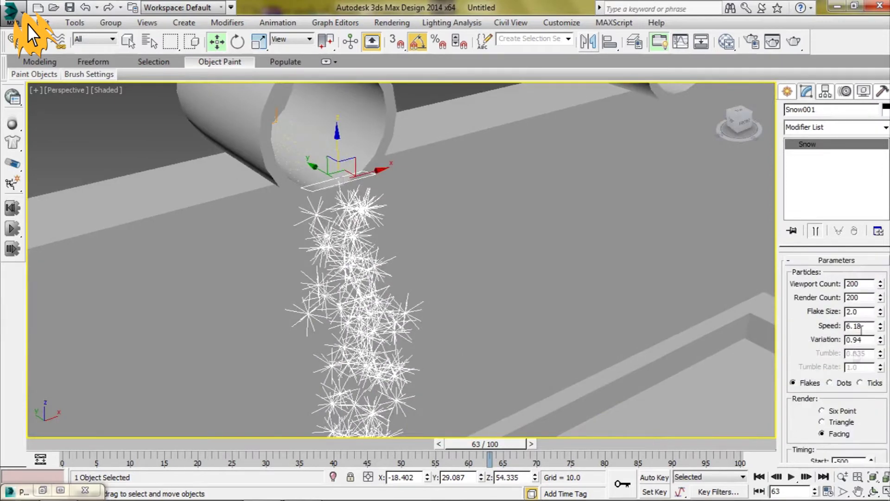
# - Shrink the snow flake size to 1.0 and test-render the result
pyautogui.moveTo(881, 315); pyautogui.dragTo(887, 339)
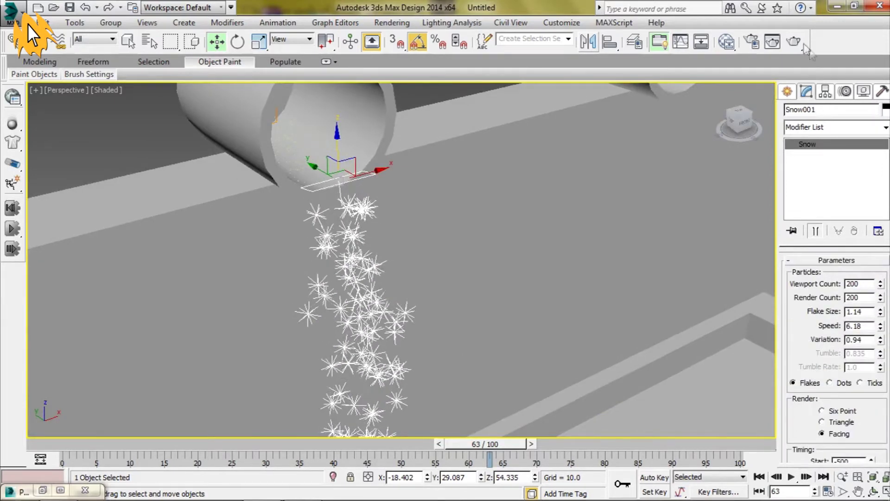
pyautogui.click(805, 45)
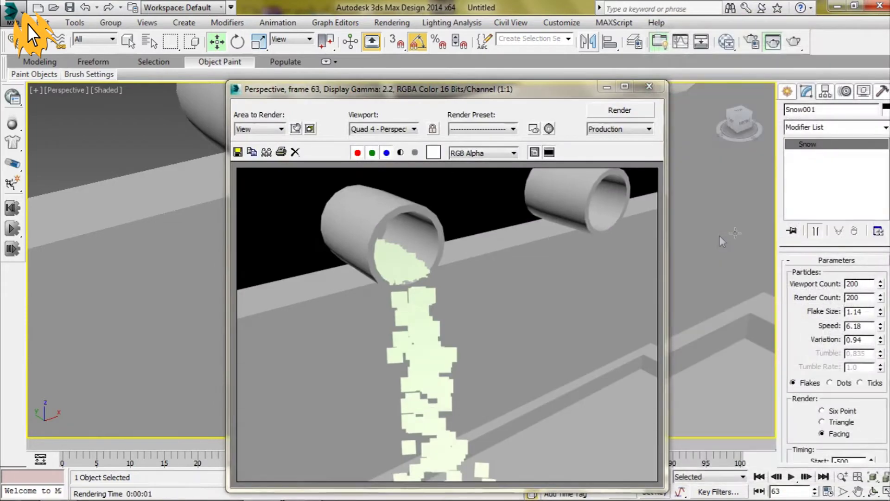
pyautogui.click(649, 87)
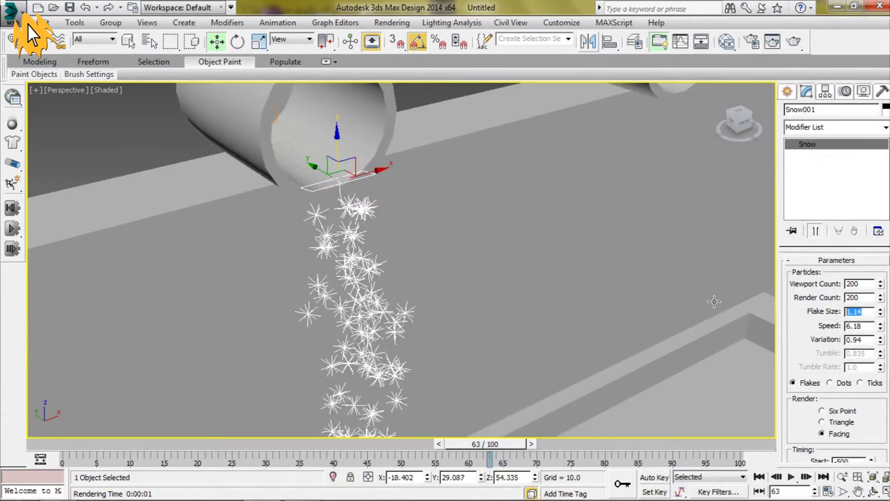
pyautogui.write('1')
# - Raise the snow speed to 6.245, then switch particles to Dots and test-render
pyautogui.moveTo(881, 332); pyautogui.dragTo(883, 299)
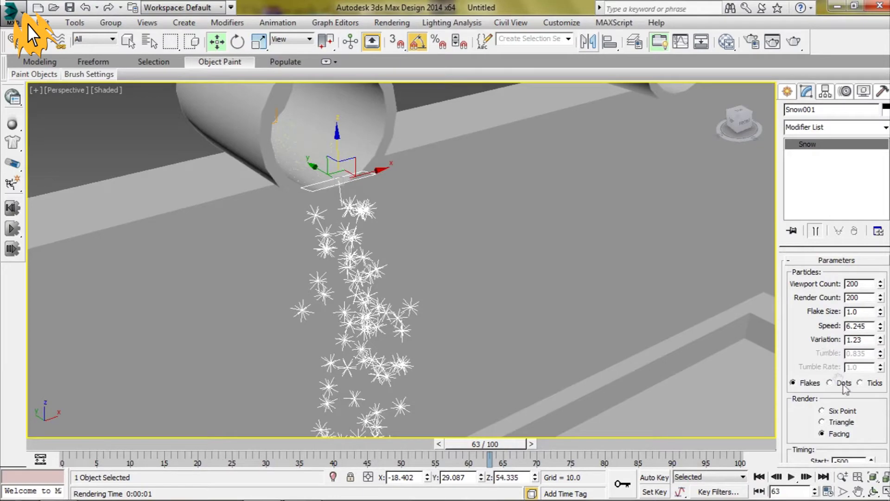
pyautogui.click(798, 41)
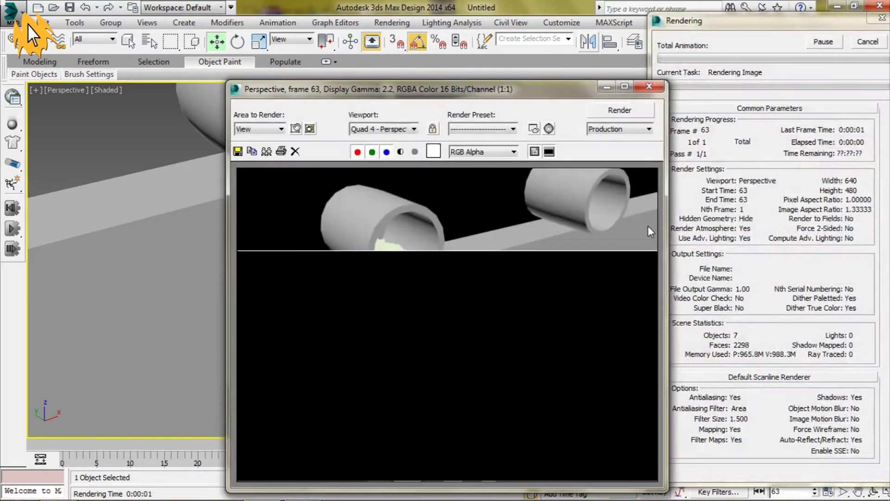
pyautogui.click(649, 86)
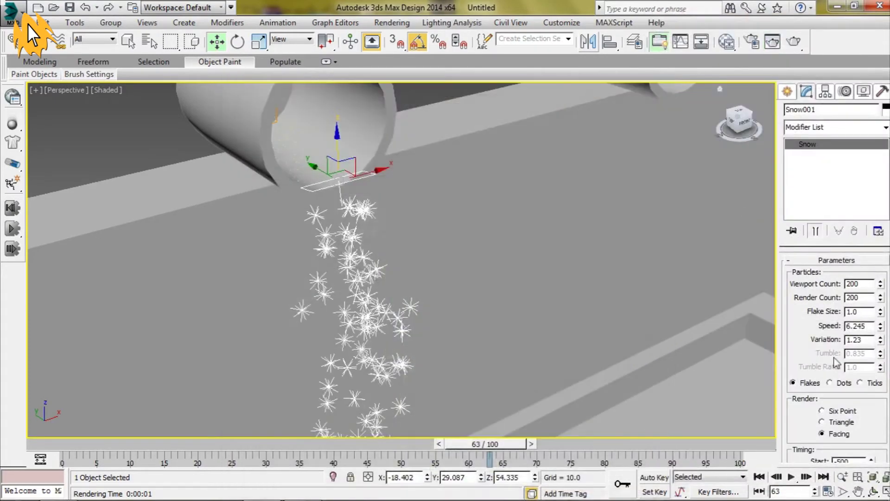
pyautogui.click(840, 383)
pyautogui.click(794, 40)
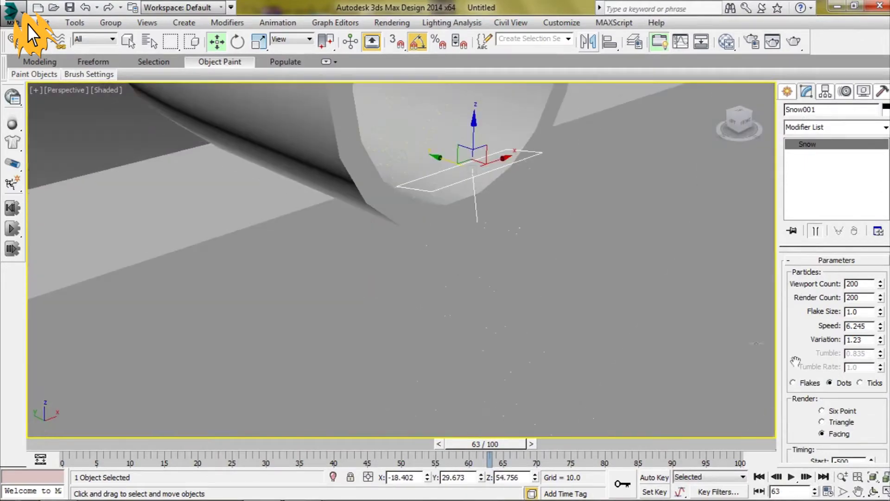
# - Switch the snow particles back to Flakes and test-render the frame
pyautogui.click(793, 382)
pyautogui.moveTo(483, 229)
pyautogui.mouseDown(button='middle')
pyautogui.moveTo(366, 214)
pyautogui.moveTo(378, 163)
pyautogui.mouseUp(button='middle')
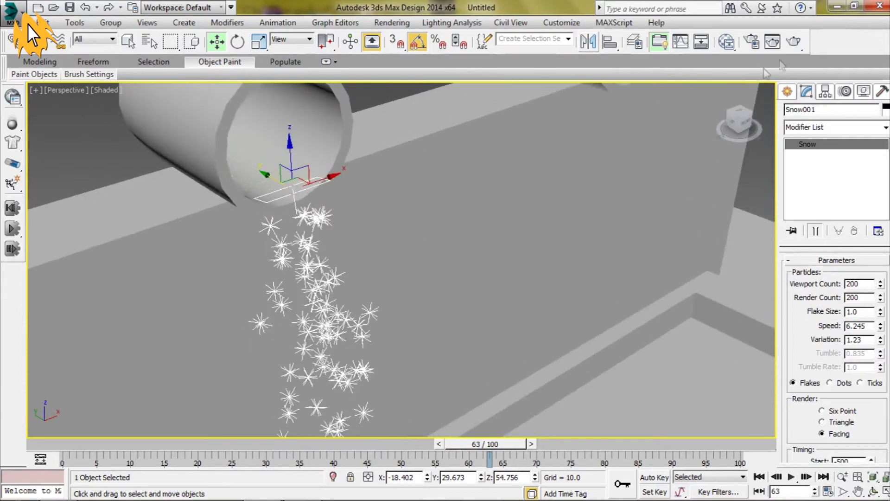
pyautogui.click(794, 46)
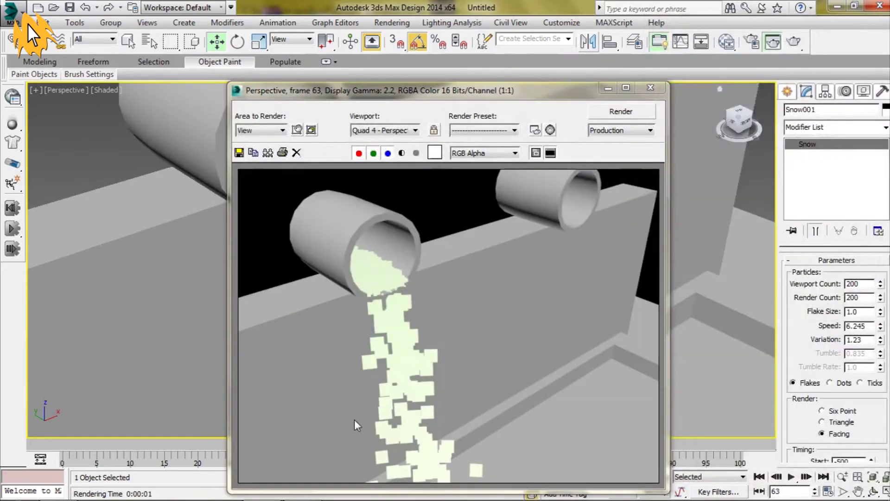
pyautogui.click(651, 87)
# - Re-render from a lower, more level angle, then frame and select the pipe cylinder
pyautogui.scroll(-3, 341, 132)
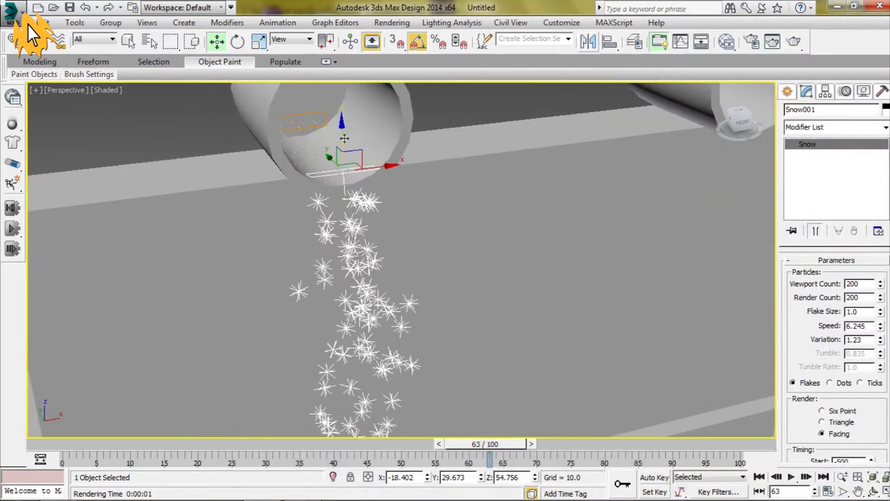
pyautogui.moveTo(740, 122); pyautogui.dragTo(741, 42)
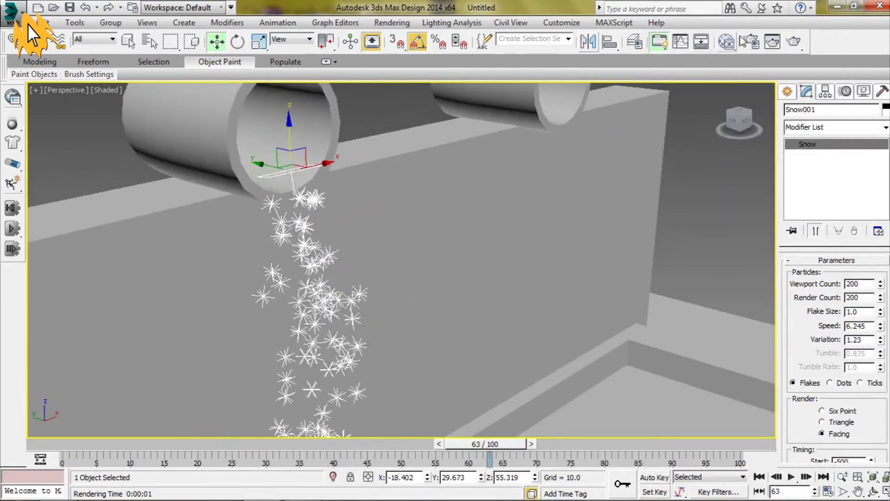
pyautogui.click(793, 43)
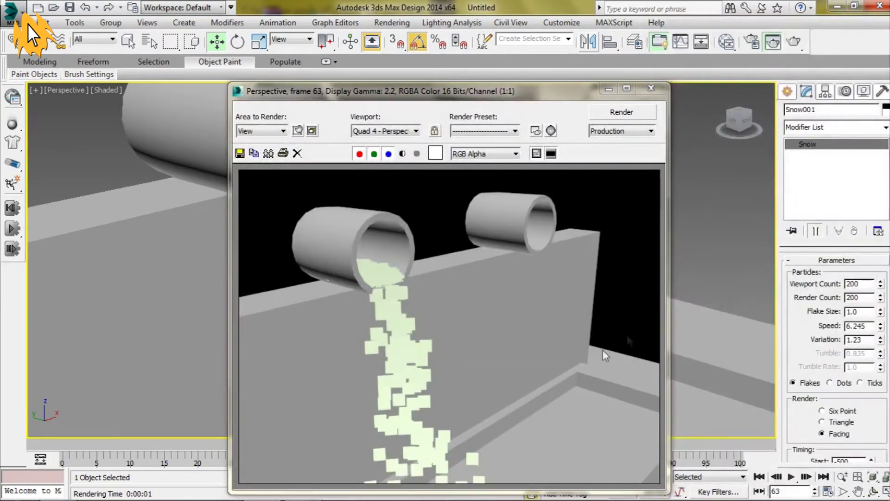
pyautogui.click(650, 87)
pyautogui.press('z')
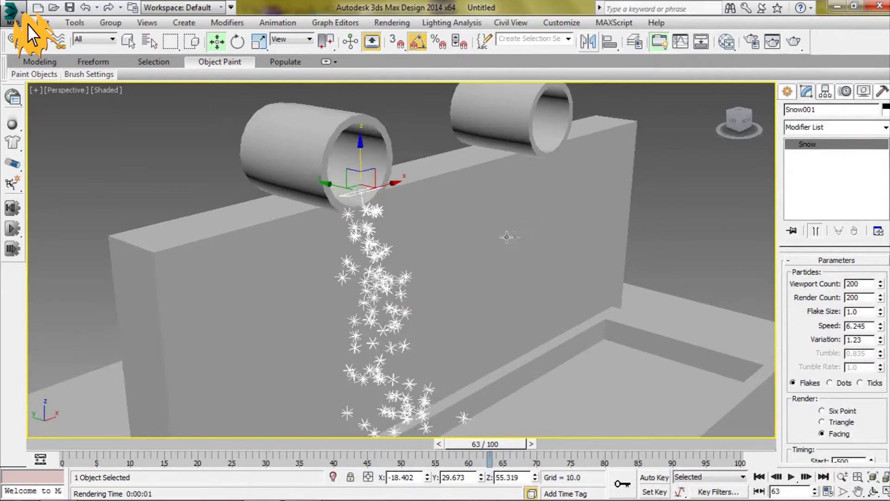
pyautogui.click(429, 162)
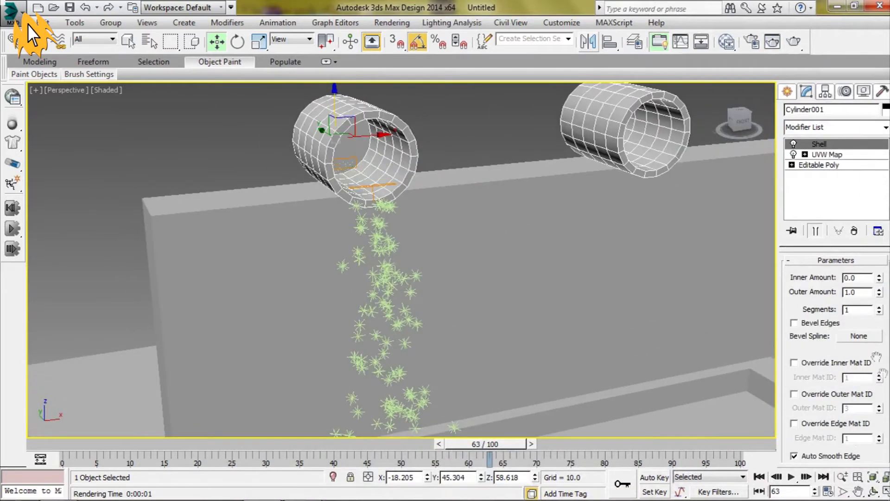
# - Thicken the pipe walls to Shell outer amount 1.34 and render to check
pyautogui.moveTo(879, 291)
pyautogui.mouseDown()
pyautogui.moveTo(880, 264)
pyautogui.moveTo(845, 263)
pyautogui.mouseUp()
pyautogui.click(794, 41)
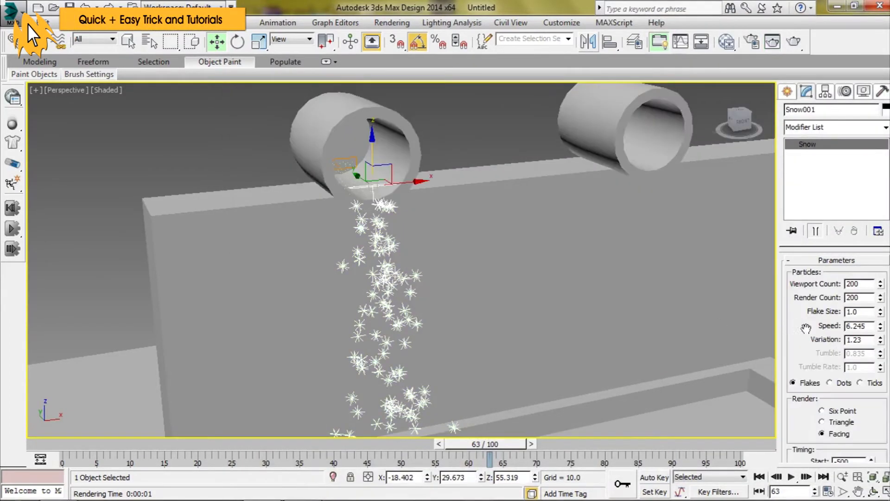
pyautogui.scroll(-3, 794, 326)
# - Raise the snow speed to 8.0 and test-render the faster stream
pyautogui.moveTo(881, 300); pyautogui.dragTo(886, 122)
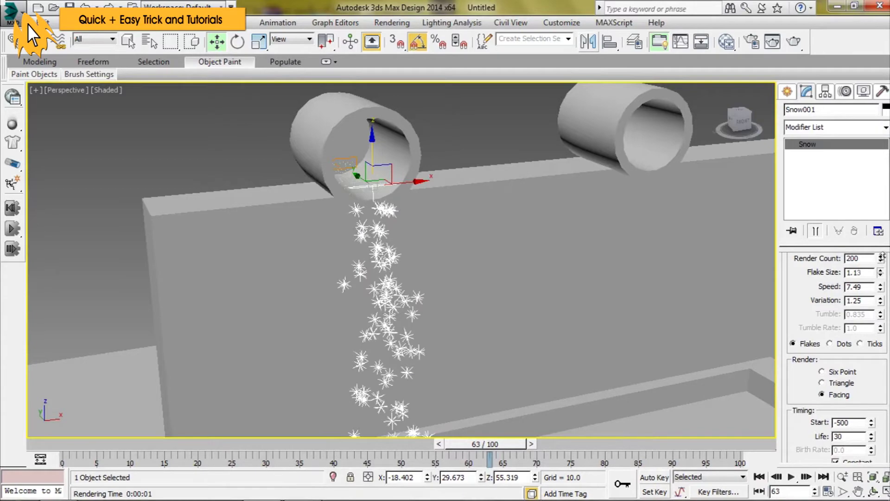
pyautogui.click(794, 42)
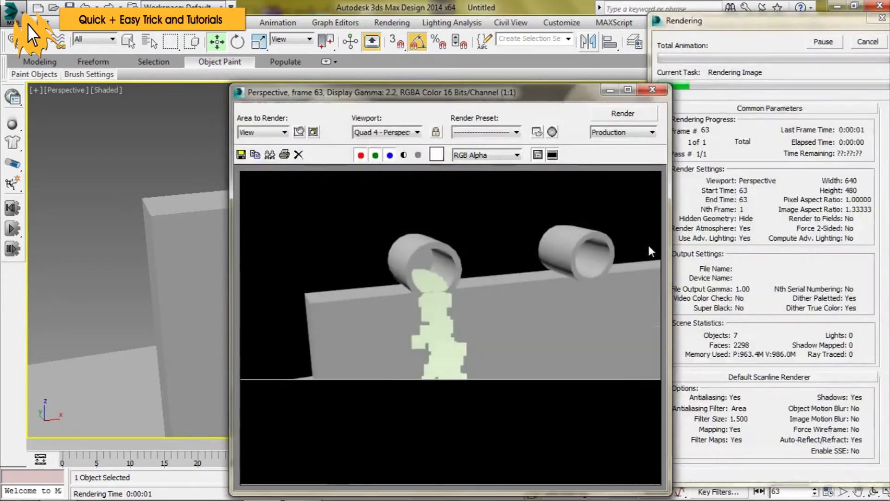
pyautogui.click(653, 89)
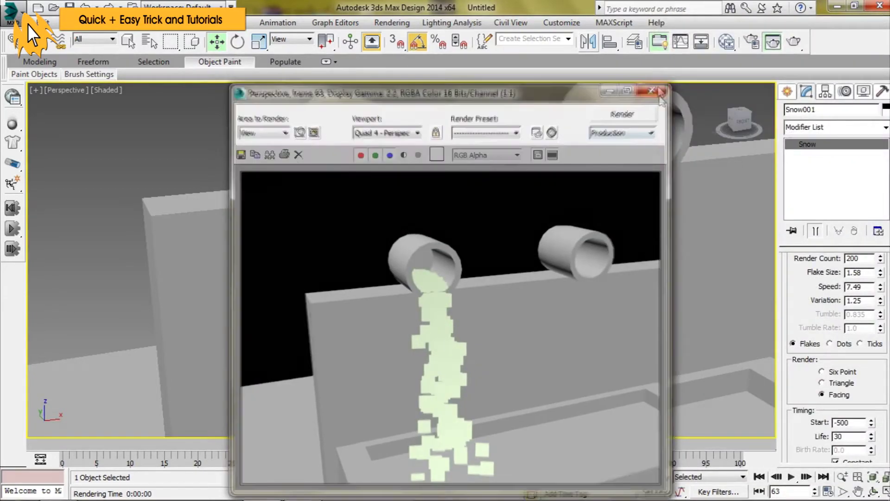
pyautogui.write('8')
pyautogui.press('Return')
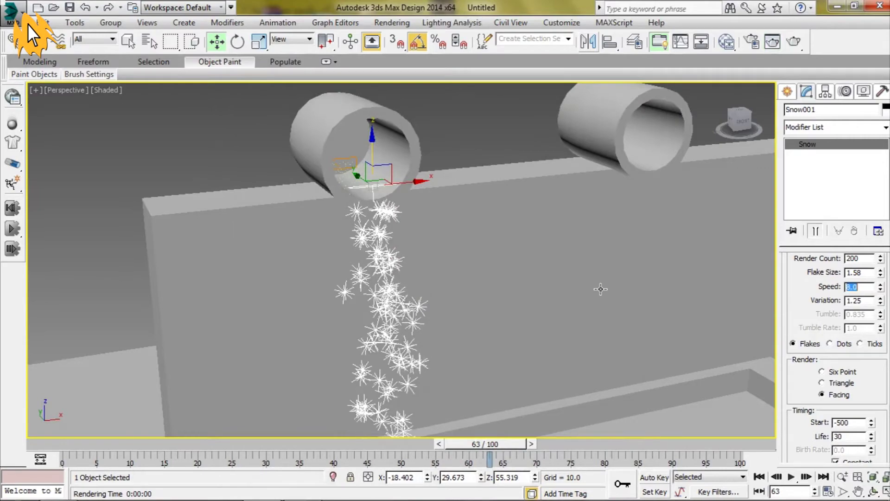
pyautogui.click(794, 42)
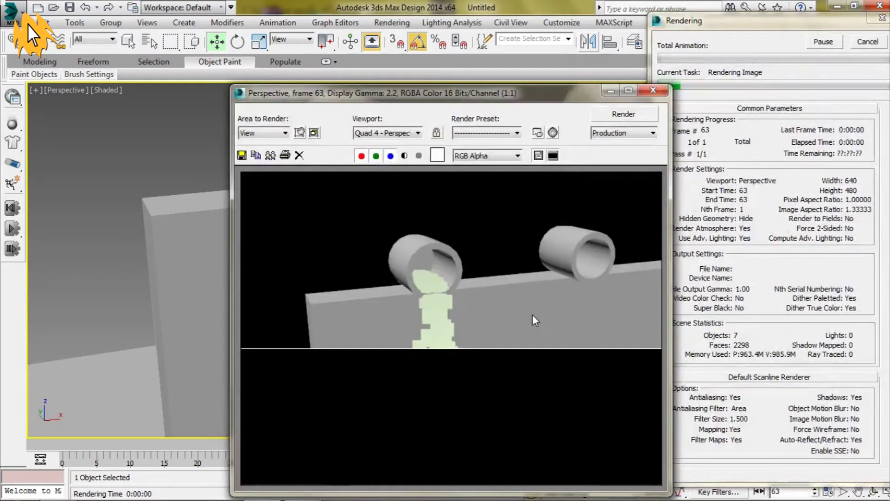
pyautogui.click(654, 90)
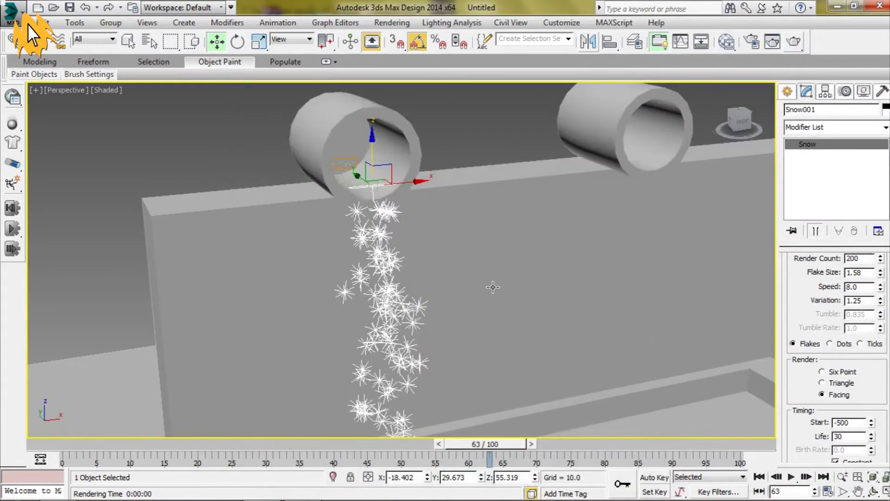
pyautogui.scroll(-3, 413, 287)
pyautogui.keyDown('alt'); pyautogui.moveTo(412, 287); pyautogui.dragTo(364, 171, button='middle'); pyautogui.keyUp('alt')
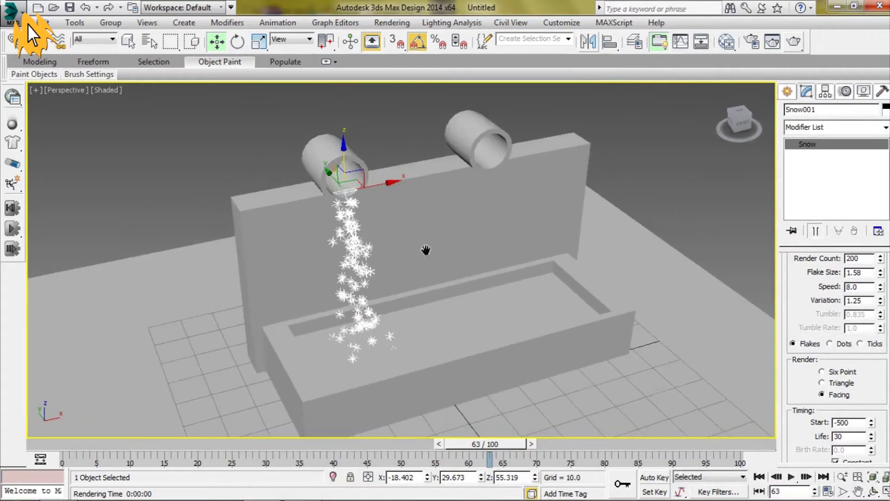
# - Clear the selection and start a Deflector from Create > Space Warps > Deflectors
pyautogui.scroll(2, 365, 171)
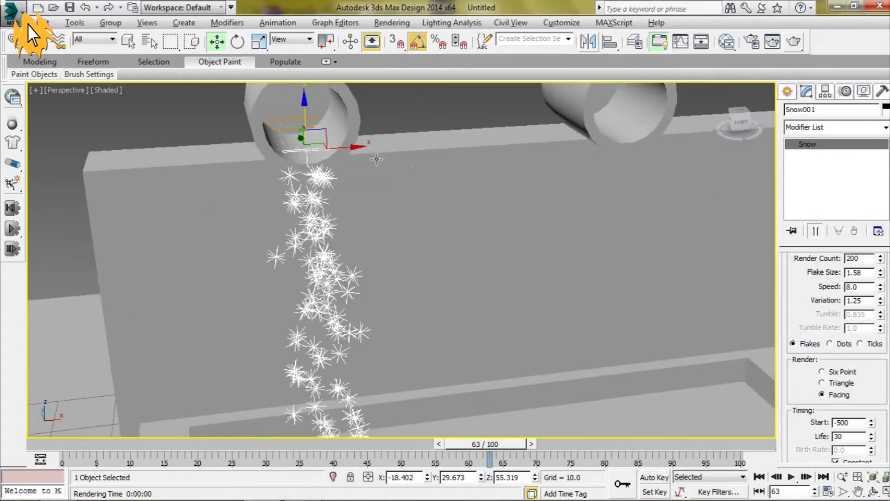
pyautogui.scroll(2, 377, 163)
pyautogui.scroll(2, 400, 156)
pyautogui.click(379, 112)
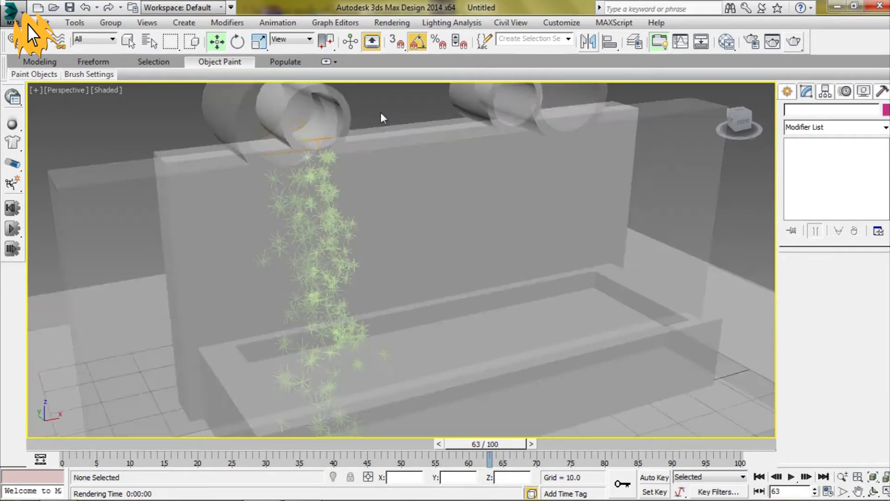
pyautogui.click(788, 92)
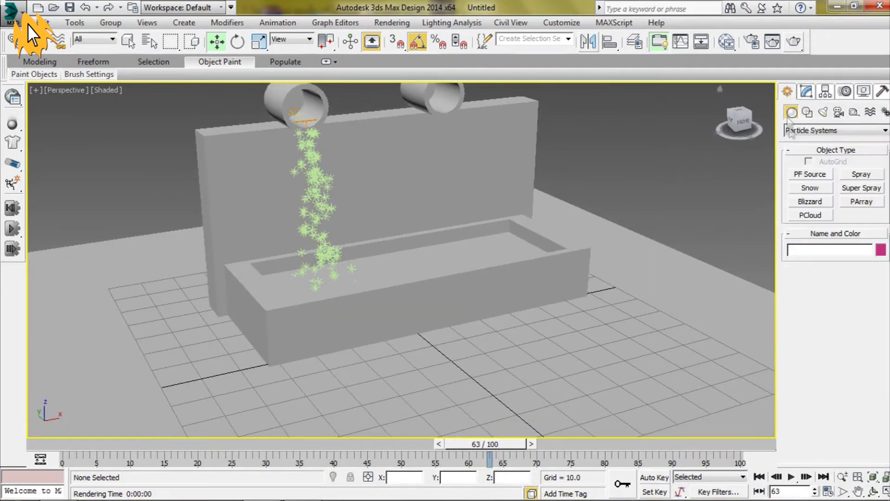
pyautogui.click(871, 113)
pyautogui.click(807, 131)
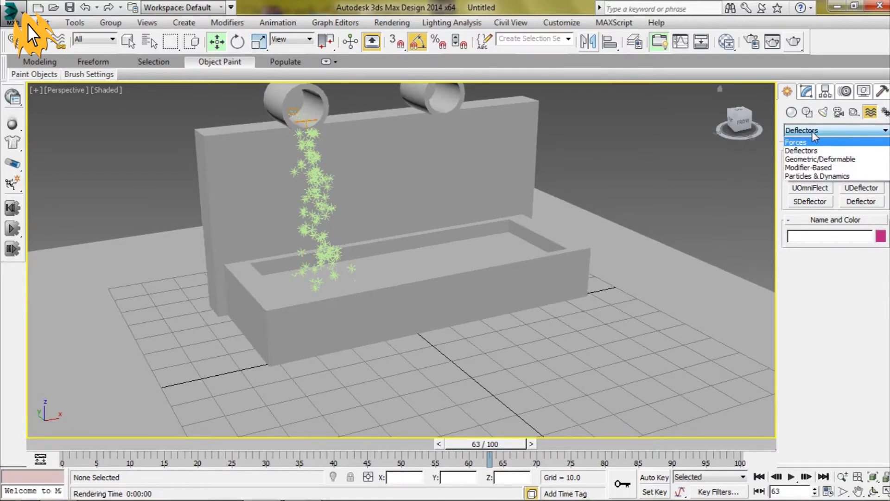
pyautogui.click(809, 153)
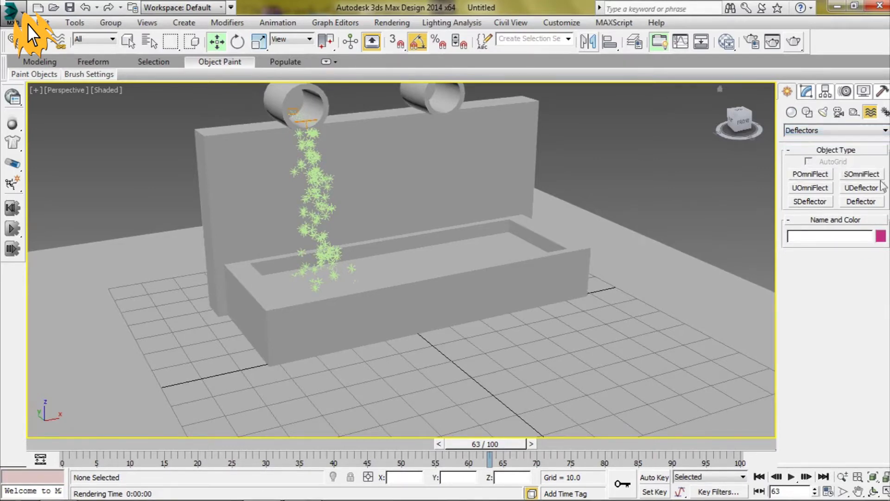
pyautogui.click(861, 202)
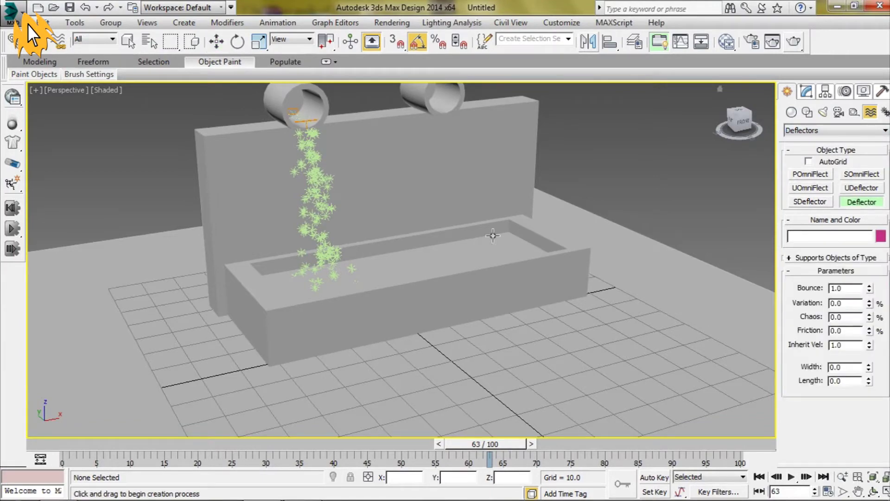
# - Draw the deflector rectangle over the trough in a wireframe Top view
pyautogui.keyDown('alt'); pyautogui.moveTo(436, 234); pyautogui.dragTo(483, 238, button='middle'); pyautogui.keyUp('alt')
pyautogui.press('t')
pyautogui.scroll(2, 431, 242)
pyautogui.scroll(8, 413, 243)
pyautogui.scroll(-3, 413, 243)
pyautogui.scroll(-2, 408, 245)
pyautogui.press('F3')
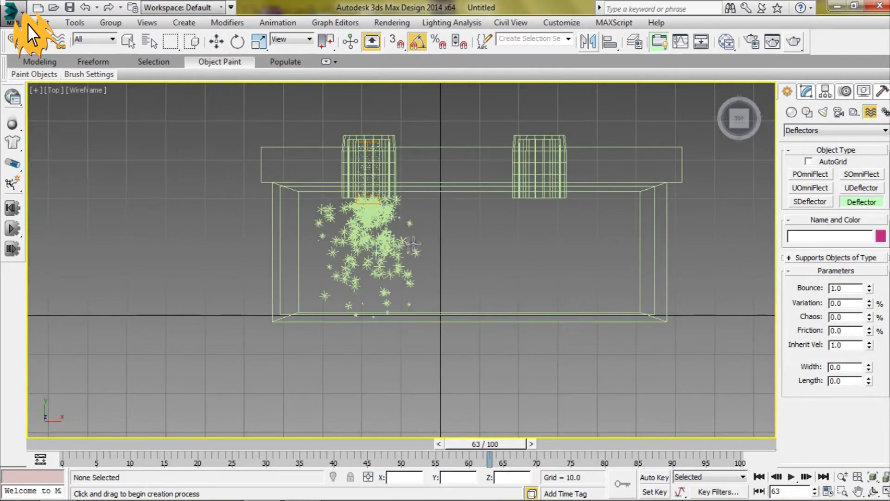
pyautogui.moveTo(246, 177); pyautogui.dragTo(601, 302)
# - Move the deflector up into the trough, settling it just above the floor
pyautogui.moveTo(602, 302)
pyautogui.keyDown('alt'); pyautogui.mouseDown(button='middle')
pyautogui.moveTo(457, 255)
pyautogui.moveTo(477, 235)
pyautogui.moveTo(438, 234)
pyautogui.moveTo(437, 218)
pyautogui.mouseUp(button='middle'); pyautogui.keyUp('alt')
pyautogui.press('p')
pyautogui.press('w')
pyautogui.moveTo(437, 209); pyautogui.dragTo(449, 182)
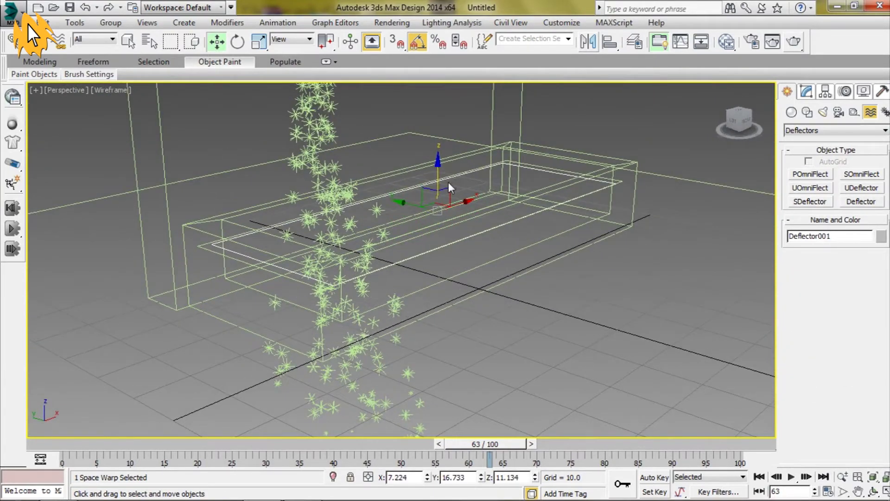
pyautogui.press('F3')
pyautogui.keyDown('alt'); pyautogui.moveTo(448, 182); pyautogui.dragTo(429, 197, button='middle'); pyautogui.keyUp('alt')
pyautogui.scroll(5, 429, 197)
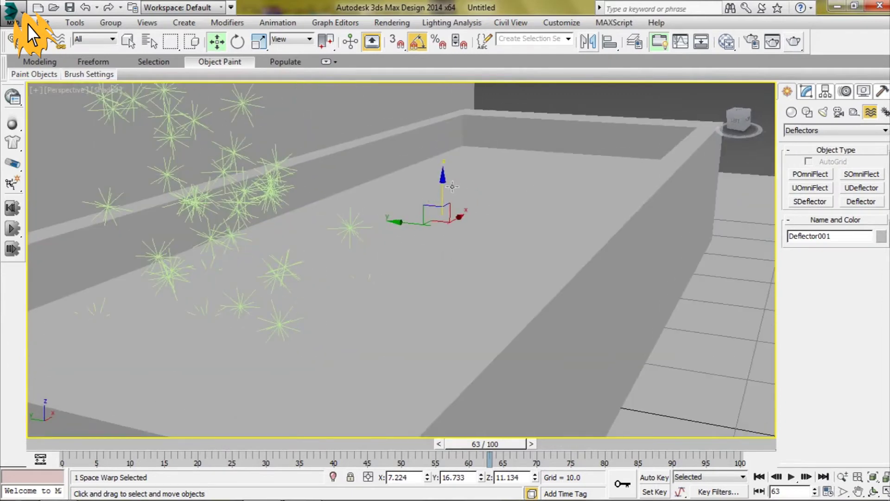
pyautogui.moveTo(443, 185); pyautogui.dragTo(459, 139)
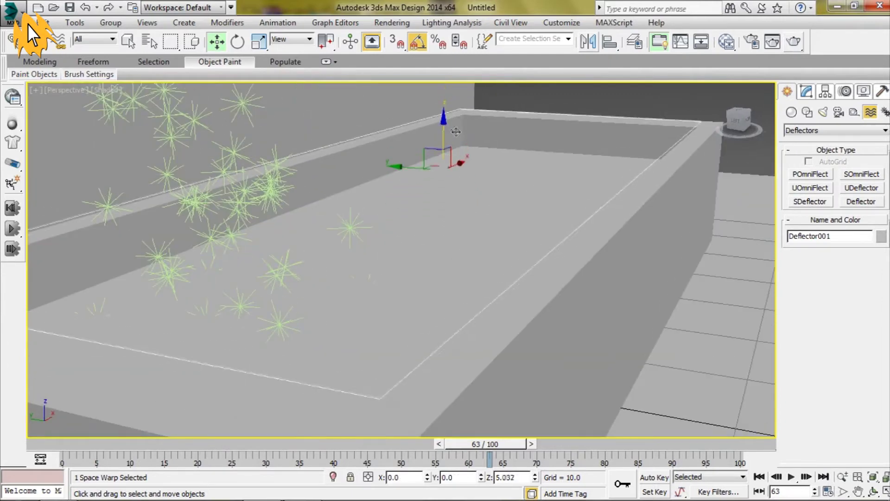
pyautogui.press('F3')
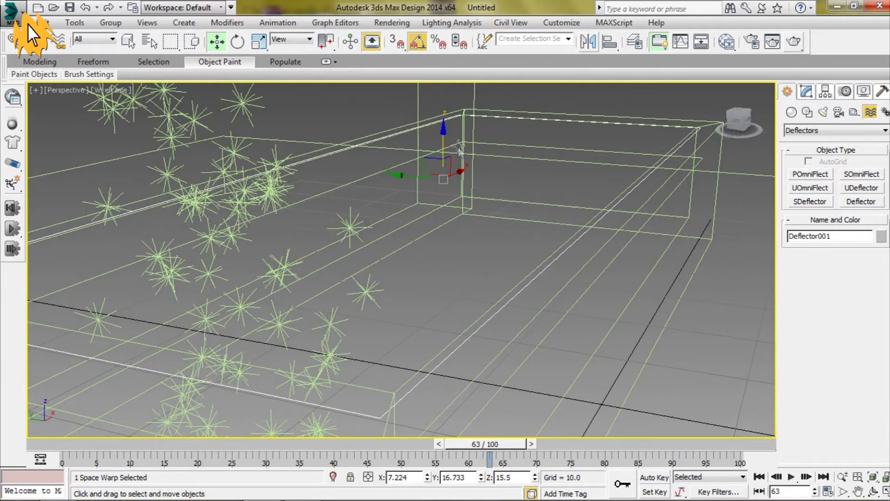
pyautogui.moveTo(442, 142); pyautogui.dragTo(455, 198)
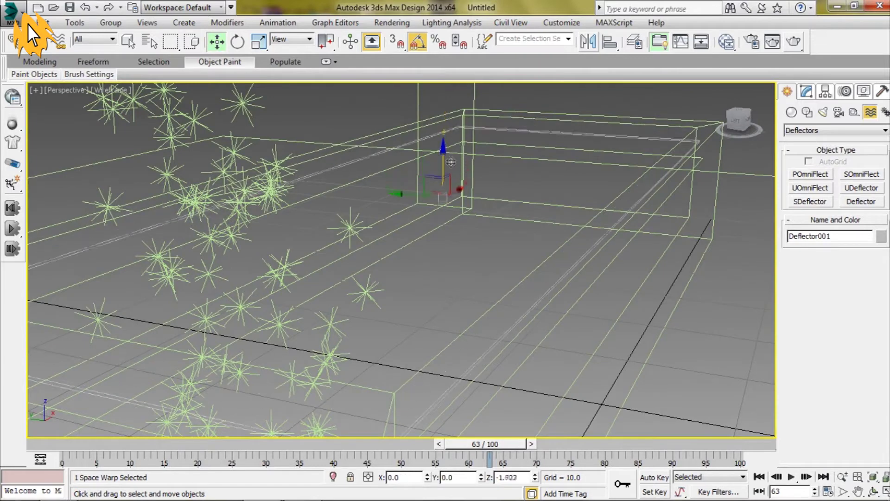
pyautogui.press('F3')
# - Raise the water plane Plane001 to Z 11.385 and select the particle stream
pyautogui.click(456, 196)
pyautogui.moveTo(442, 183)
pyautogui.mouseDown()
pyautogui.moveTo(450, 156)
pyautogui.moveTo(467, 248)
pyautogui.moveTo(452, 280)
pyautogui.mouseUp()
pyautogui.moveTo(466, 213); pyautogui.dragTo(487, 190)
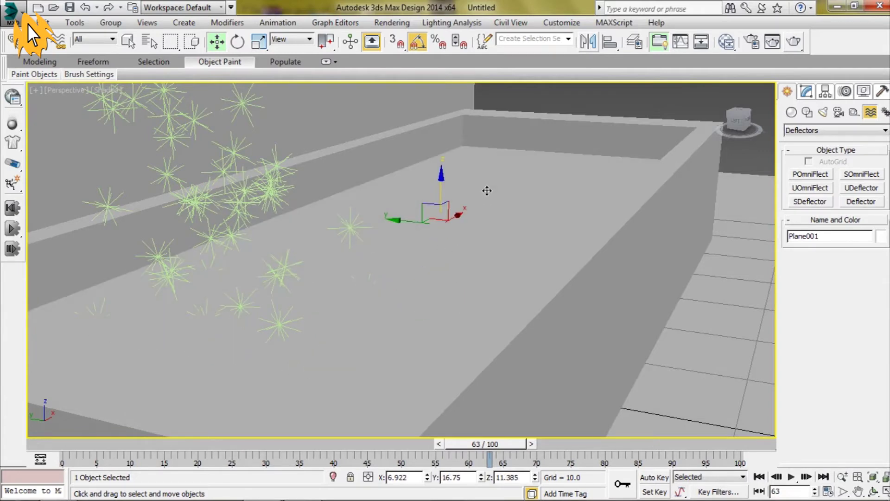
pyautogui.press('F3')
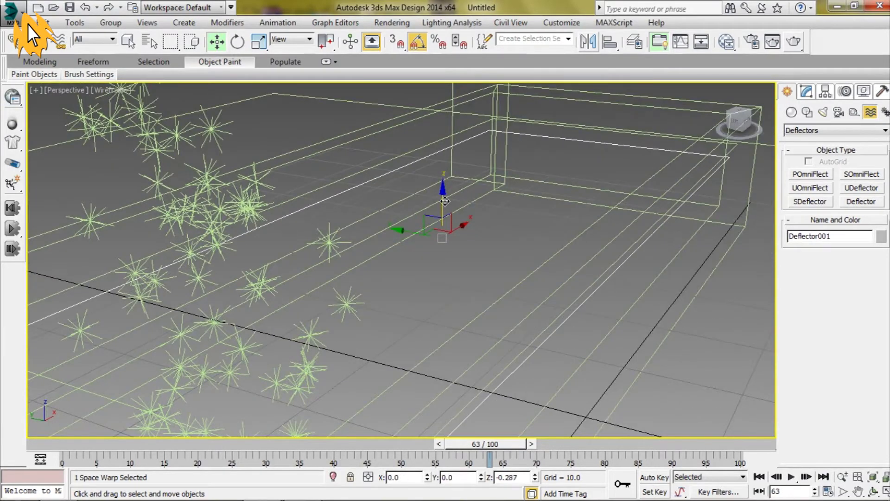
pyautogui.press('F3')
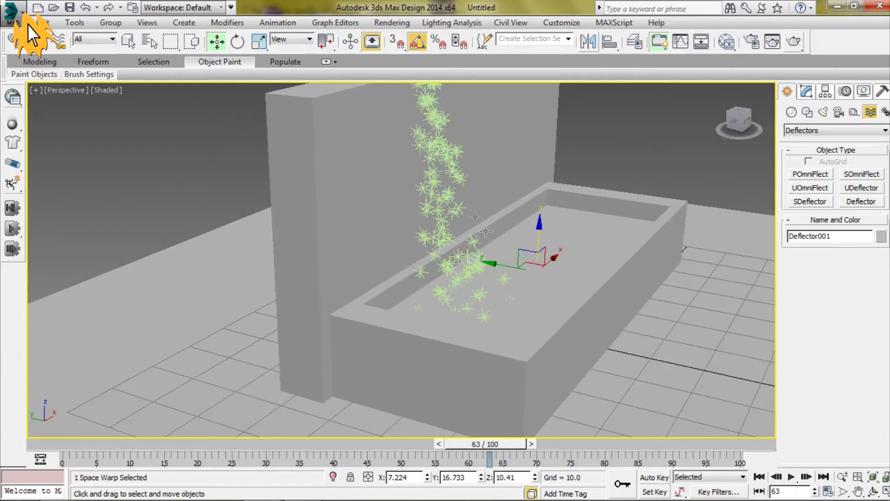
pyautogui.keyDown('ctrl'); pyautogui.click(448, 152); pyautogui.keyUp('ctrl')
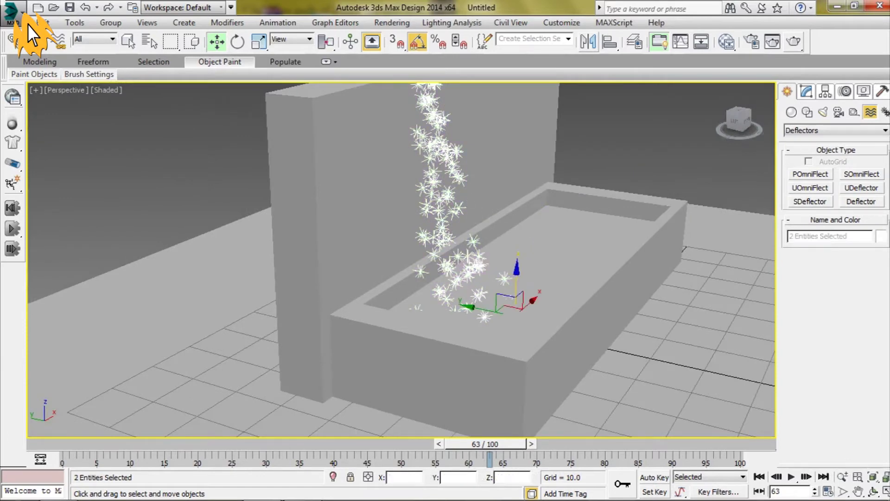
# - Isolate the spray and deflector, then select the deflector plane
pyautogui.click(333, 477)
pyautogui.click(486, 263)
pyautogui.moveTo(441, 188)
pyautogui.mouseDown(button='middle')
pyautogui.moveTo(464, 264)
pyautogui.moveTo(455, 270)
pyautogui.mouseUp(button='middle')
pyautogui.click(513, 274)
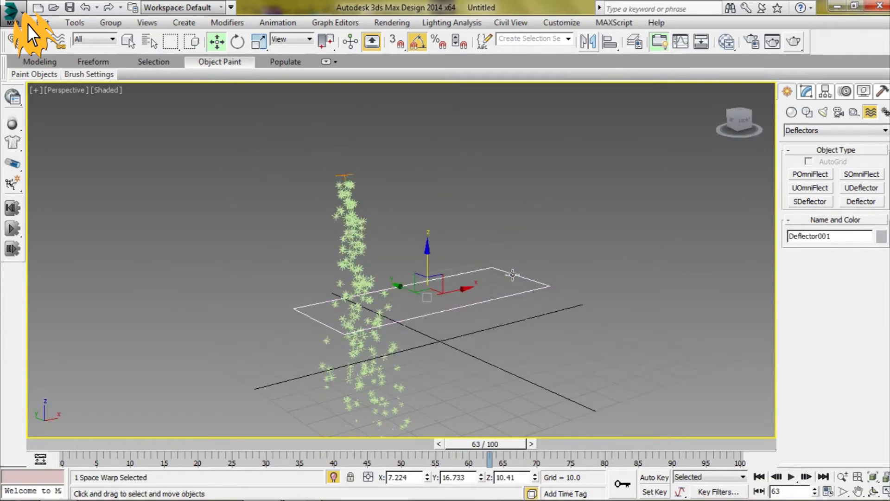
# - Bind the particle spray to the deflector and play to check the bounce
pyautogui.click(61, 45)
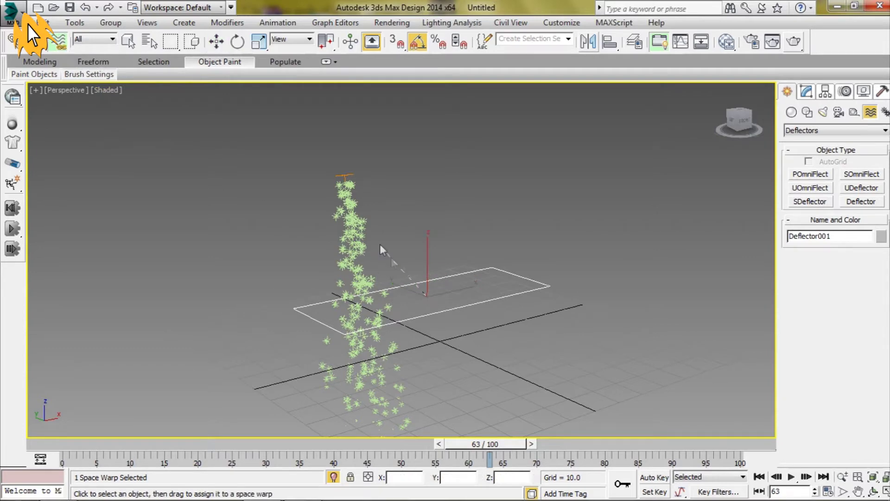
pyautogui.moveTo(380, 244); pyautogui.dragTo(351, 221)
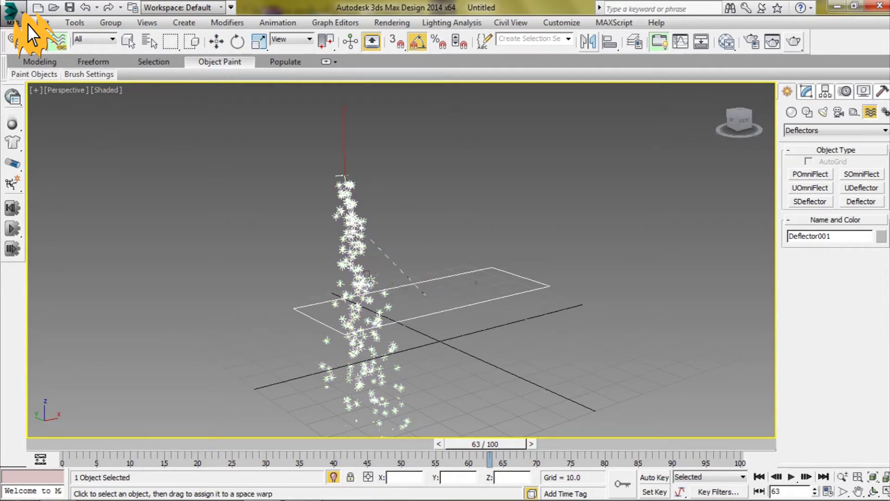
pyautogui.click(791, 477)
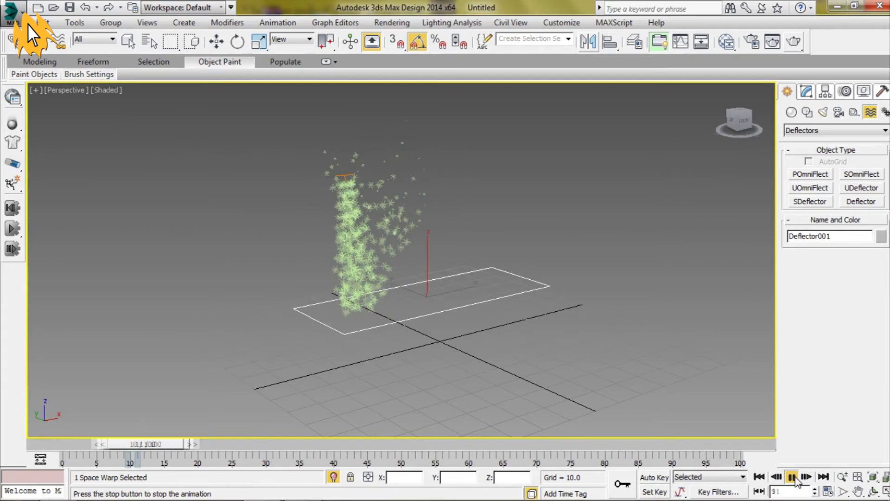
pyautogui.click(791, 477)
pyautogui.press('w')
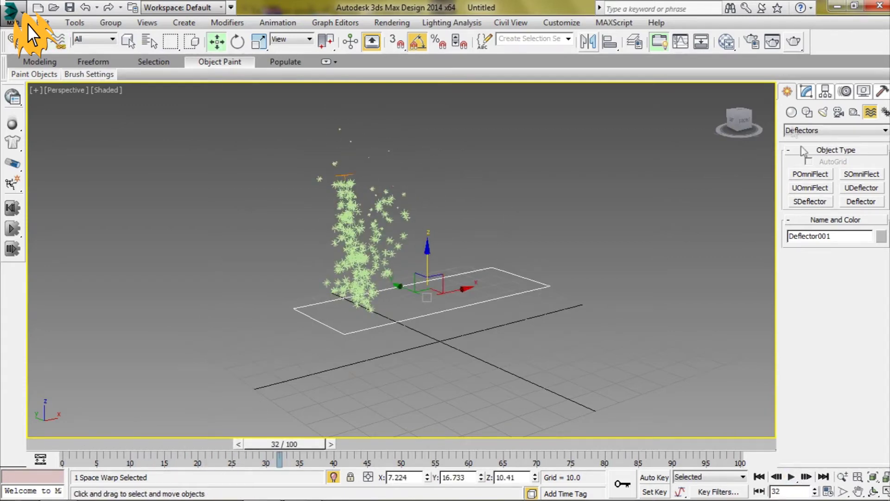
pyautogui.click(807, 92)
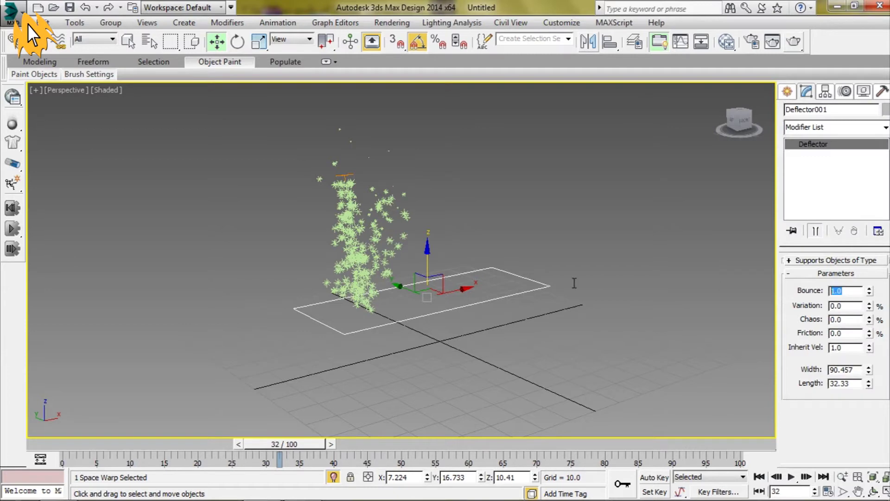
# - Set the deflector Bounce to 0.2 and play the animation to test it
pyautogui.press('Return')
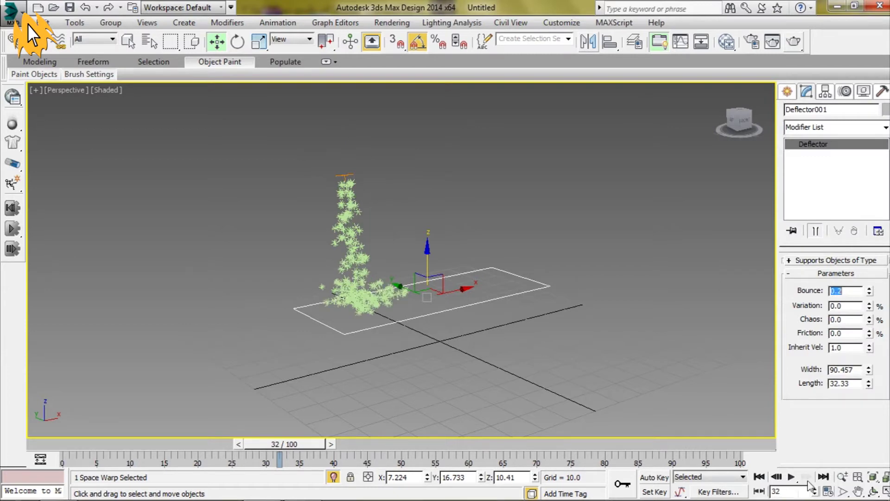
pyautogui.click(792, 477)
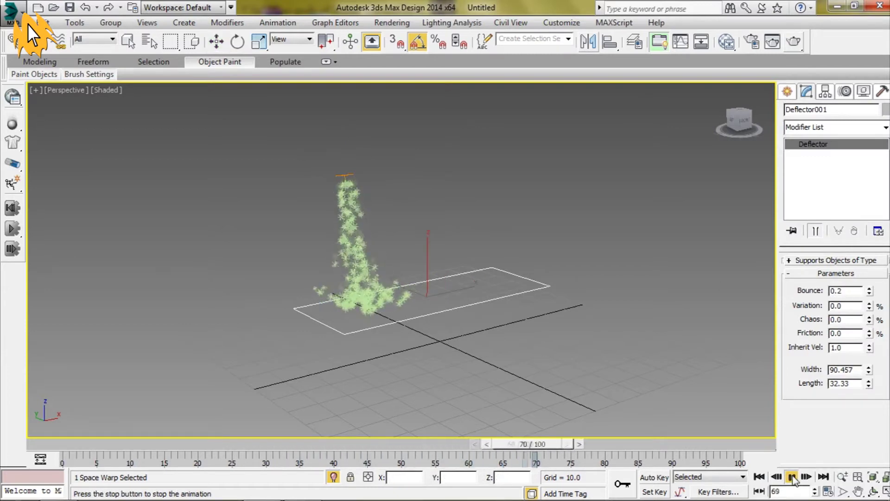
pyautogui.click(792, 477)
# - Refine Bounce to 0.23, replay the animation, and select the spray emitter
pyautogui.press('w')
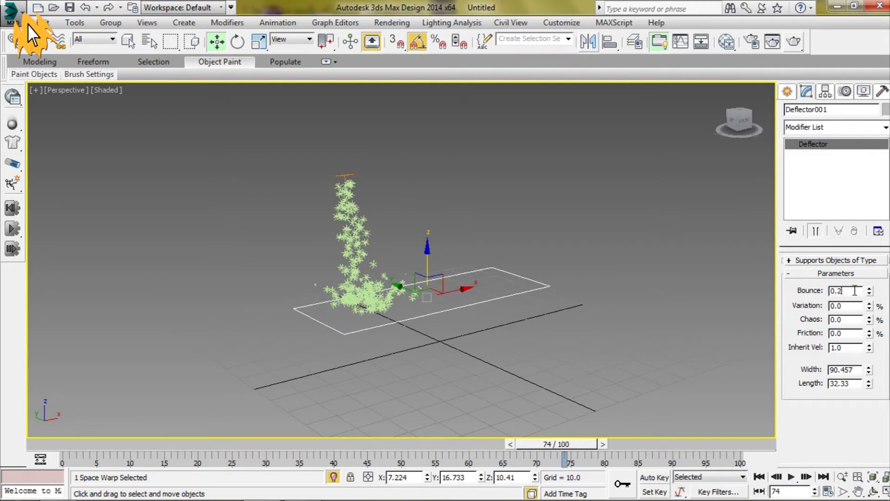
pyautogui.write('3')
pyautogui.press('Return')
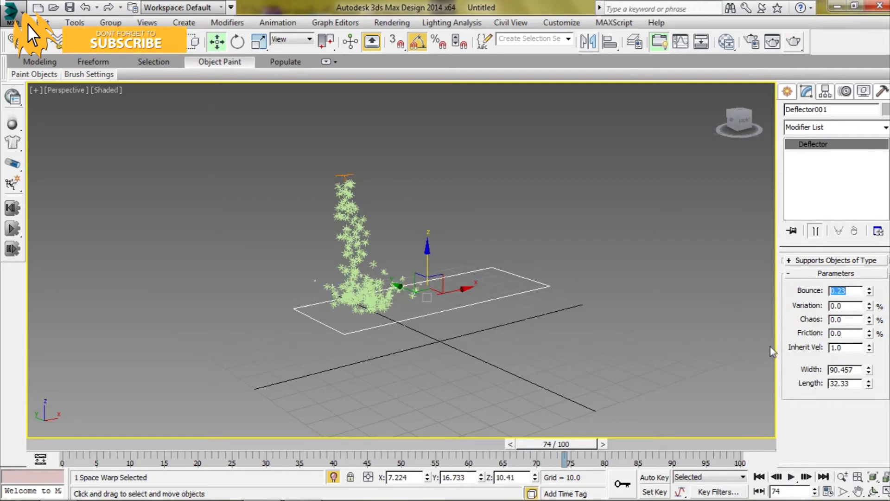
pyautogui.click(792, 477)
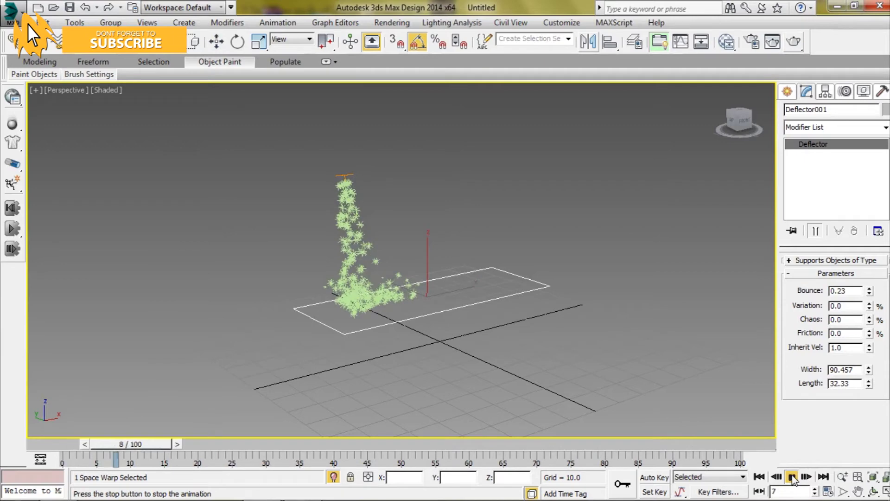
pyautogui.click(792, 477)
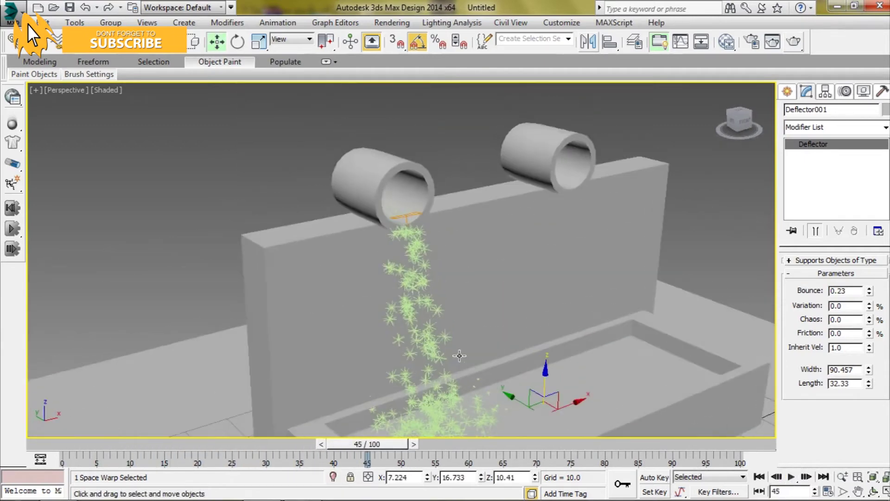
pyautogui.click(403, 201)
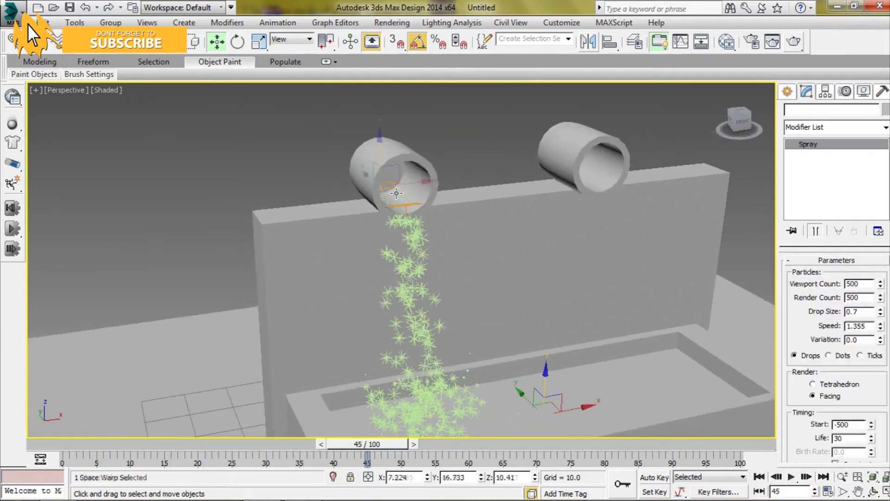
# - Copy both emitters across to the right pipe as Spray002
pyautogui.keyDown('ctrl'); pyautogui.click(408, 271); pyautogui.keyUp('ctrl')
pyautogui.scroll(-3, 371, 266)
pyautogui.scroll(-2, 332, 262)
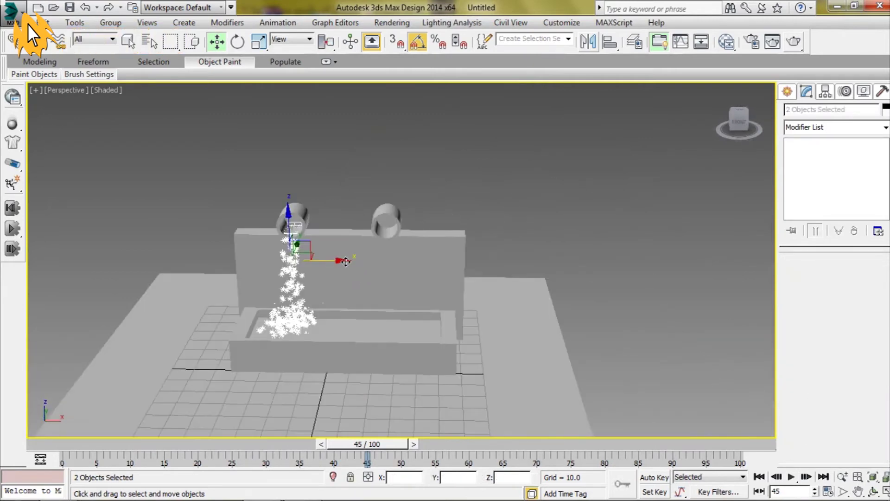
pyautogui.keyDown('shift'); pyautogui.moveTo(345, 261); pyautogui.dragTo(438, 276); pyautogui.keyUp('shift')
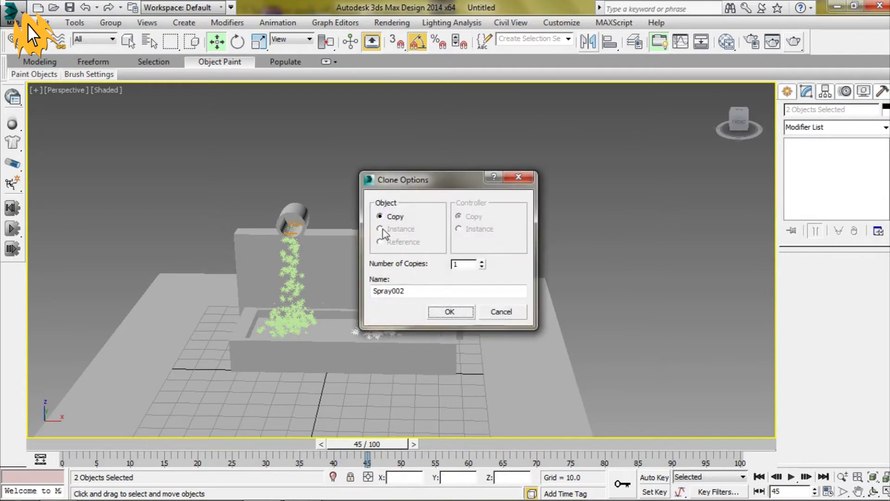
pyautogui.click(446, 316)
# - Play both streams, rewind to frame 0, and test-render the perspective view
pyautogui.scroll(2, 469, 394)
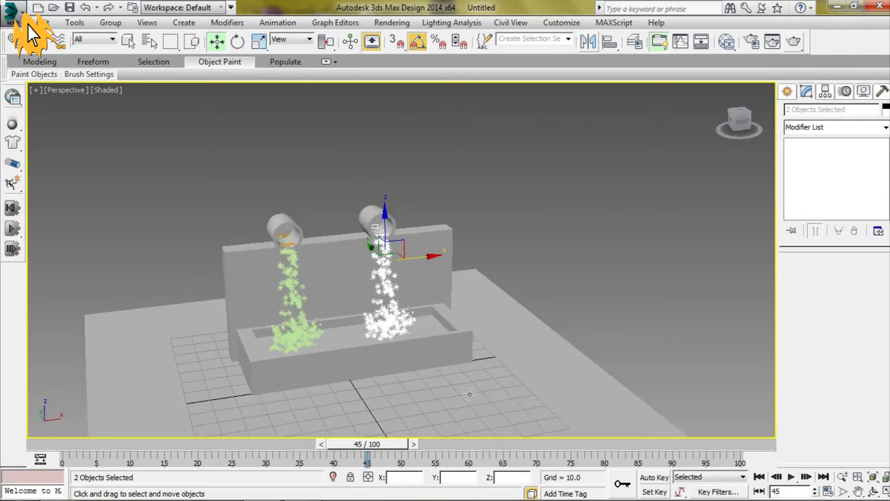
pyautogui.click(792, 477)
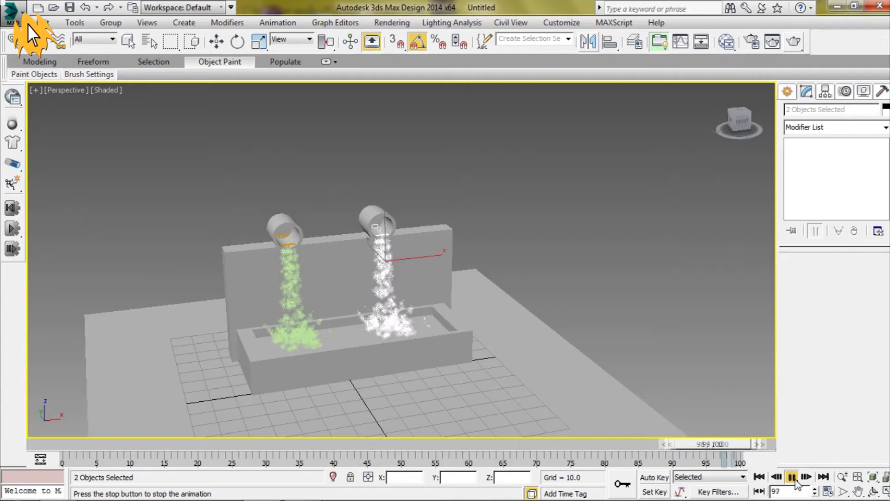
pyautogui.click(794, 479)
pyautogui.moveTo(366, 443); pyautogui.dragTo(74, 444)
pyautogui.scroll(2, 328, 308)
pyautogui.scroll(2, 328, 308)
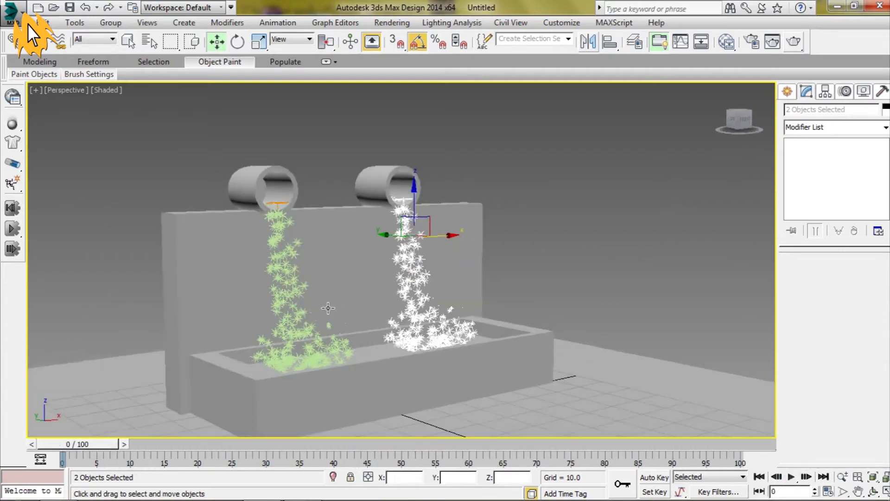
pyautogui.moveTo(328, 308); pyautogui.dragTo(361, 302, button='middle')
pyautogui.click(794, 41)
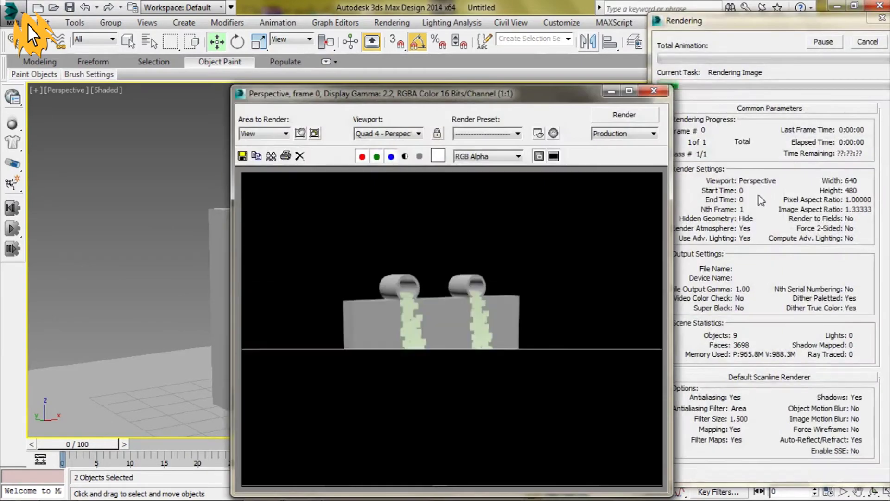
# - Make V-Ray Adv 3.00.03 the production renderer, then bring up the Slate Material Editor
pyautogui.click(654, 90)
pyautogui.moveTo(581, 228)
pyautogui.keyDown('alt'); pyautogui.mouseDown(button='middle')
pyautogui.moveTo(492, 264)
pyautogui.moveTo(448, 259)
pyautogui.mouseUp(button='middle'); pyautogui.keyUp('alt')
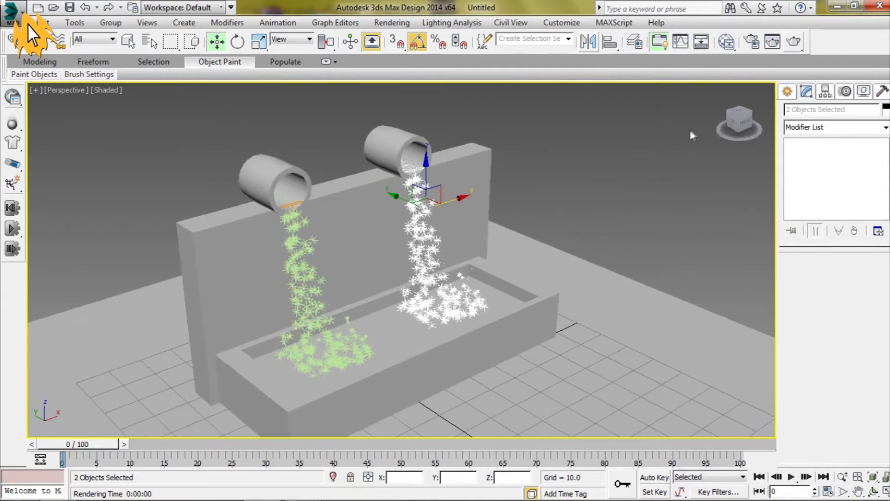
pyautogui.click(752, 41)
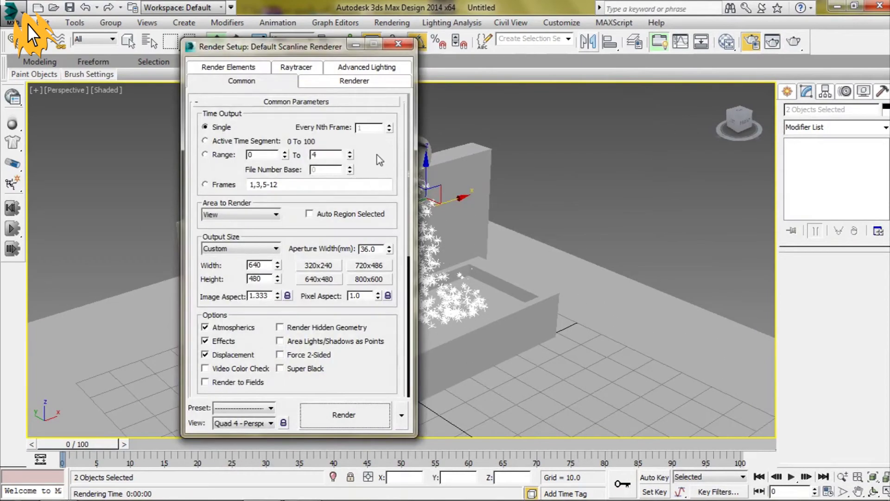
pyautogui.rightClick(379, 160)
pyautogui.click(458, 256)
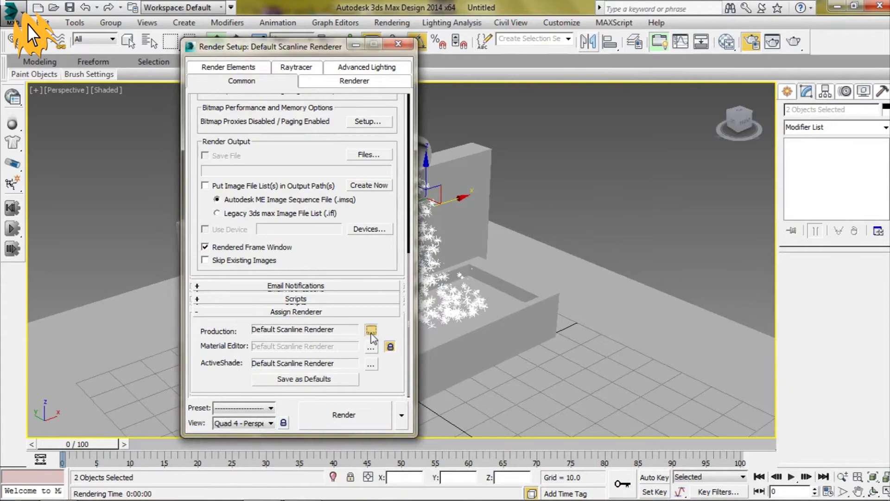
pyautogui.click(371, 330)
pyautogui.click(240, 184)
pyautogui.click(303, 331)
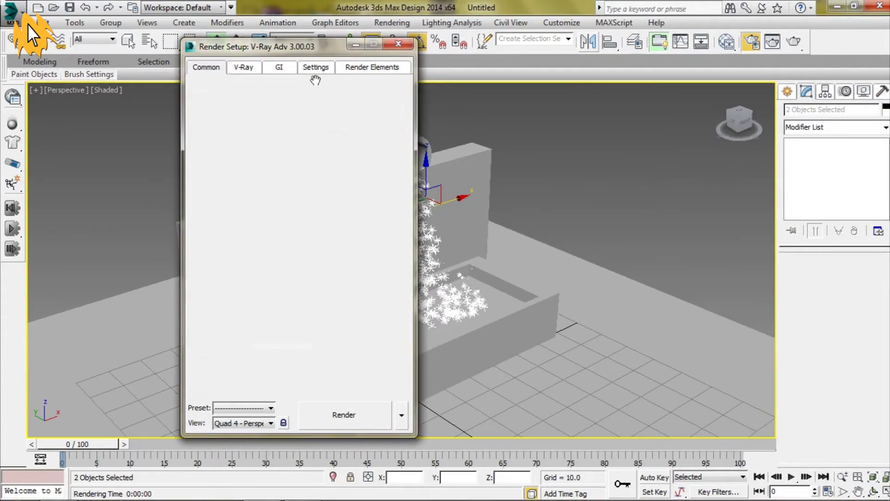
pyautogui.click(397, 44)
pyautogui.press('m')
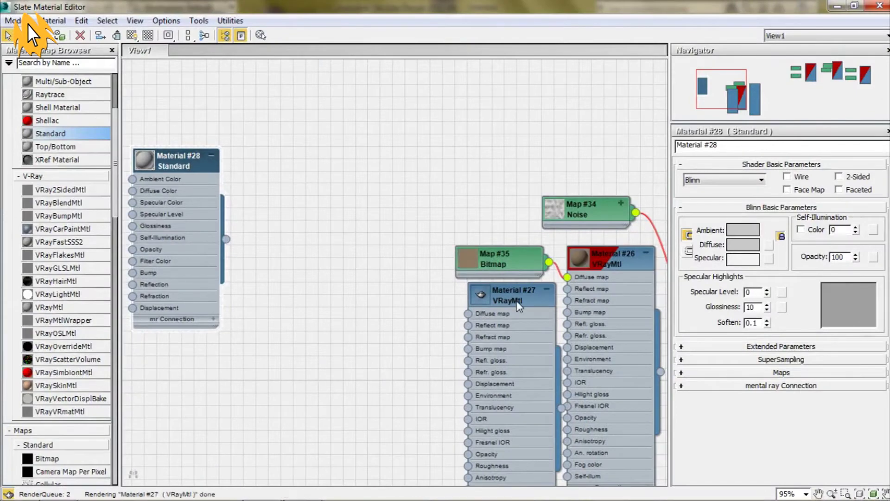
# - Apply the brown stone Material #26 to the wall, trough and both pipes
pyautogui.moveTo(449, 5)
pyautogui.mouseDown()
pyautogui.moveTo(481, 304)
pyautogui.moveTo(372, 181)
pyautogui.mouseUp()
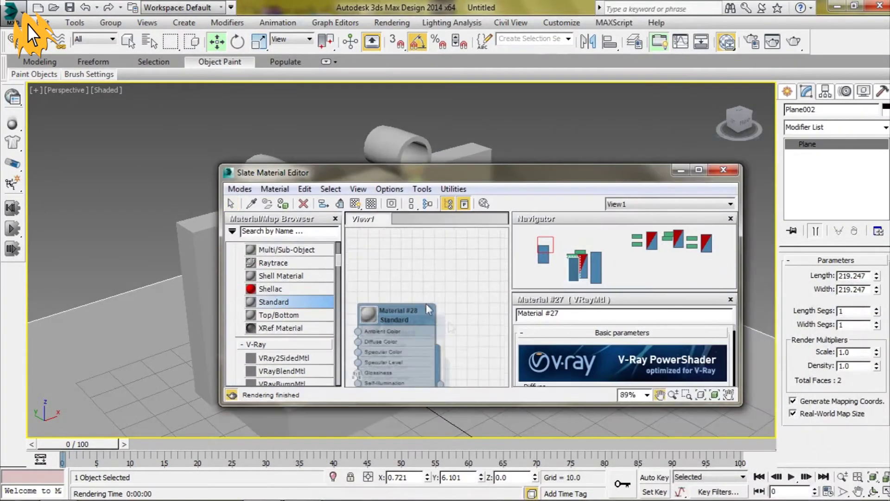
pyautogui.moveTo(427, 304); pyautogui.dragTo(457, 323, button='middle')
pyautogui.doubleClick(457, 323)
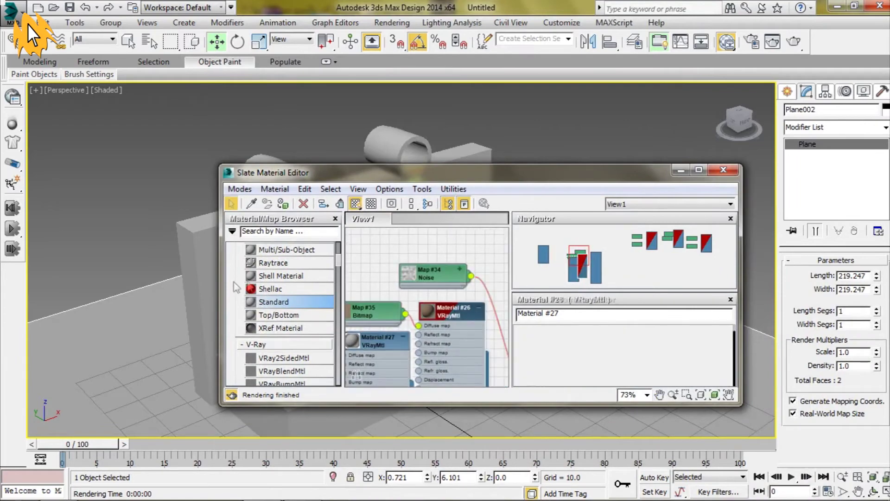
pyautogui.click(418, 149)
pyautogui.moveTo(297, 172); pyautogui.dragTo(466, 197)
pyautogui.keyDown('ctrl'); pyautogui.click(271, 185); pyautogui.keyUp('ctrl')
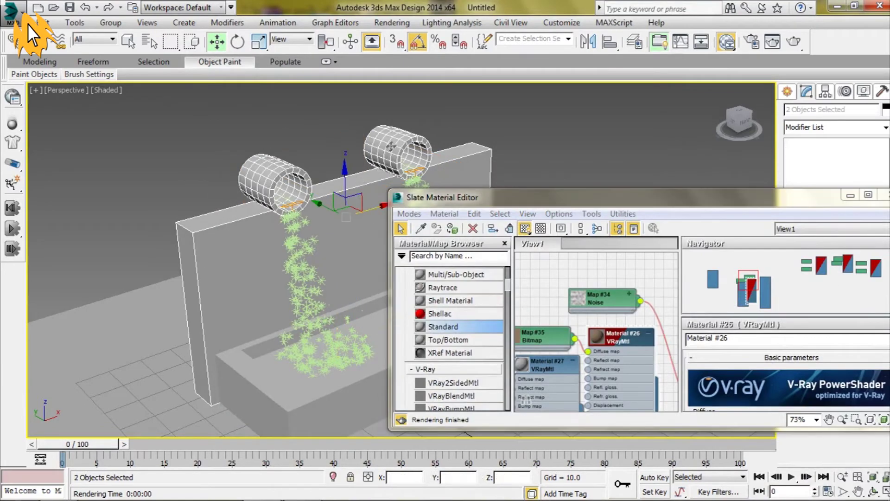
pyautogui.click(436, 228)
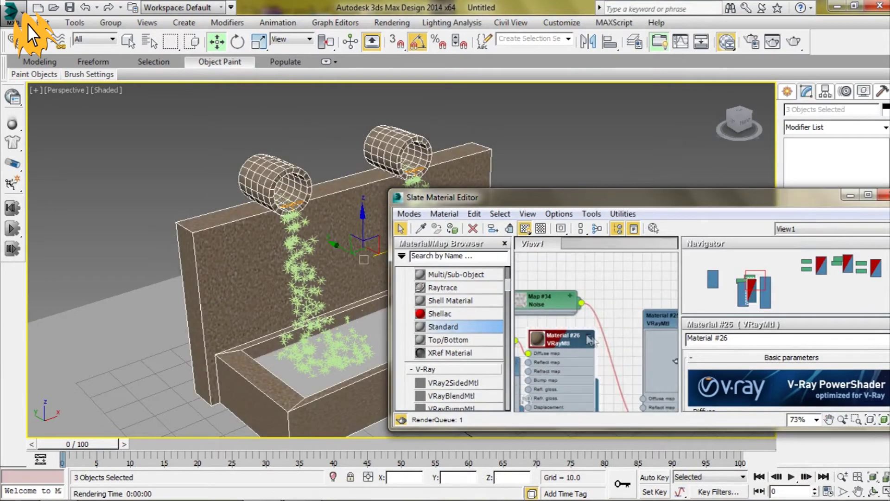
# - Apply the pale blue water Material #25 to both snow emitters and the water surface
pyautogui.moveTo(588, 279); pyautogui.dragTo(599, 321, button='middle')
pyautogui.click(568, 311)
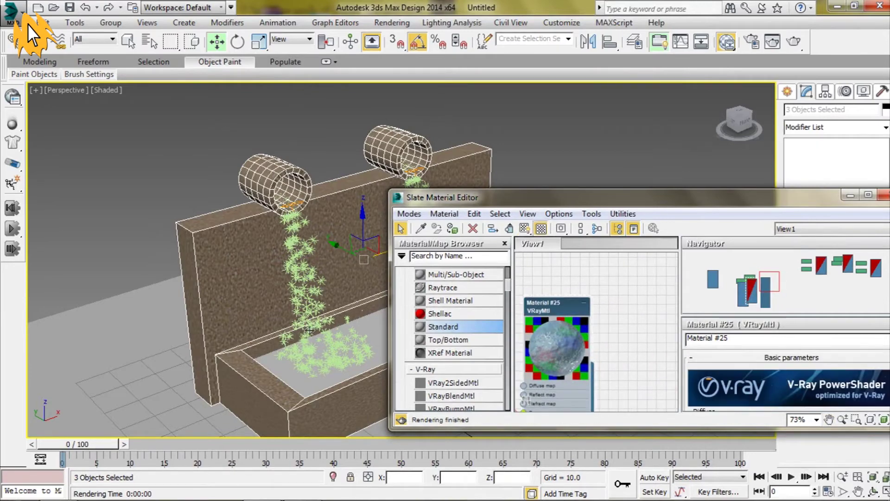
pyautogui.click(312, 327)
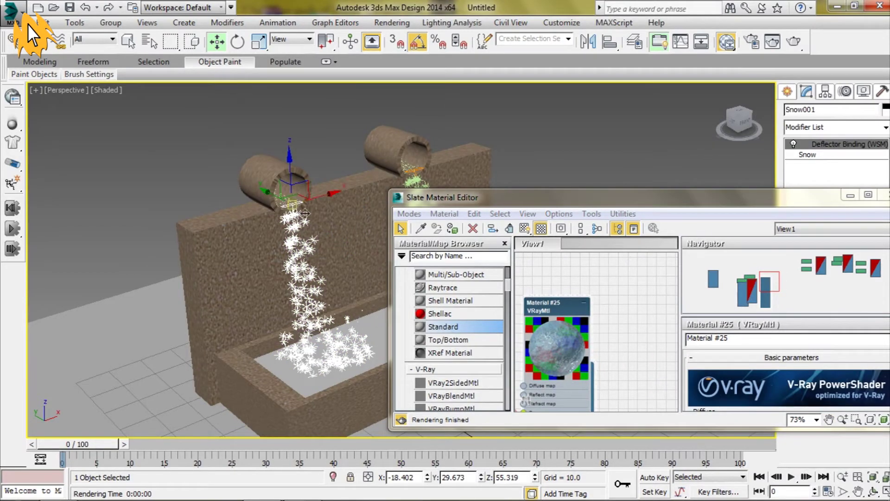
pyautogui.scroll(5, 305, 213)
pyautogui.keyDown('ctrl'); pyautogui.click(284, 232); pyautogui.keyUp('ctrl')
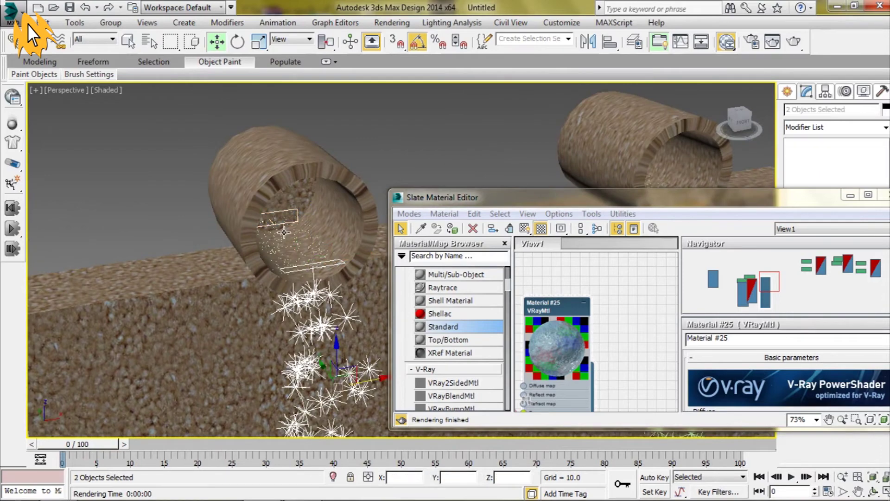
pyautogui.moveTo(366, 167); pyautogui.dragTo(176, 206, button='middle')
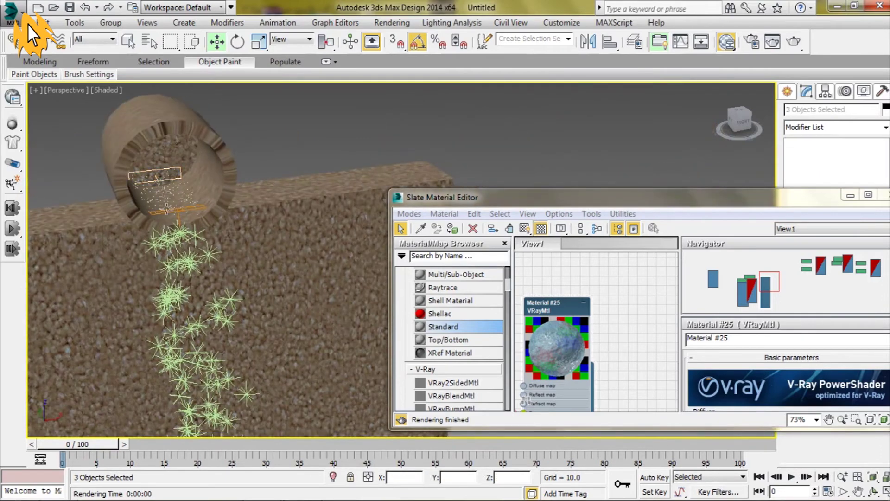
pyautogui.scroll(-6, 267, 275)
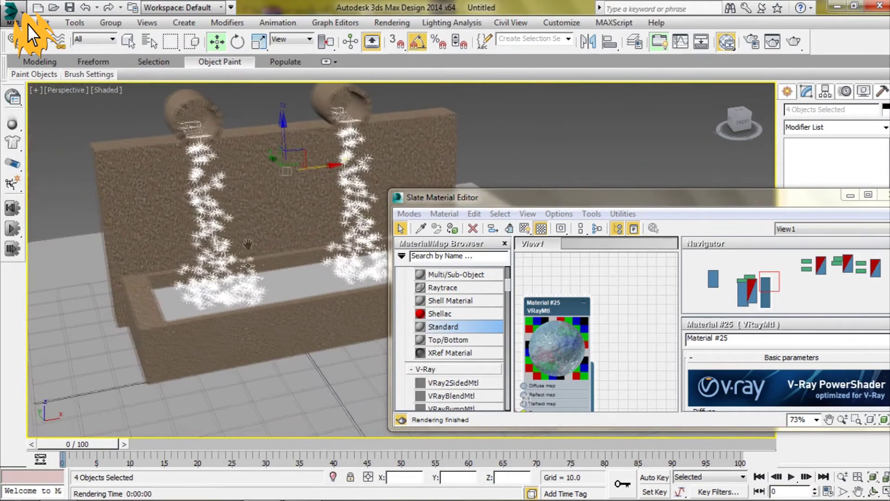
pyautogui.keyDown('ctrl'); pyautogui.click(320, 279); pyautogui.keyUp('ctrl')
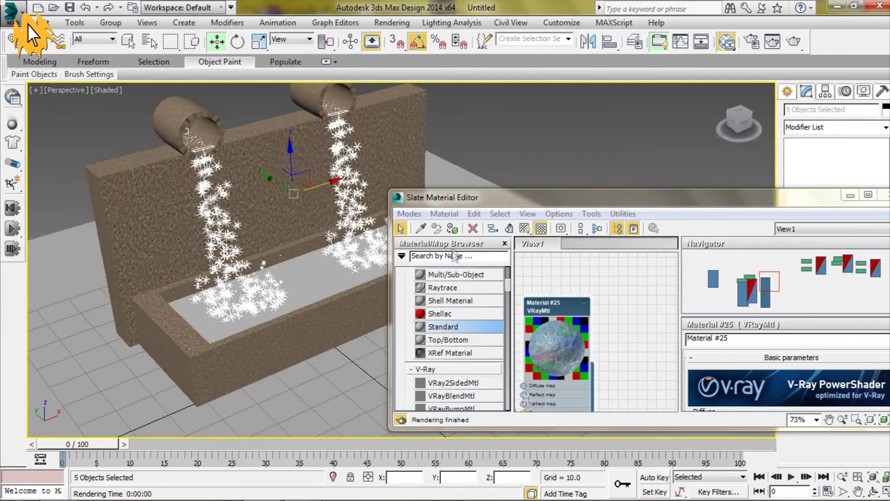
pyautogui.click(453, 229)
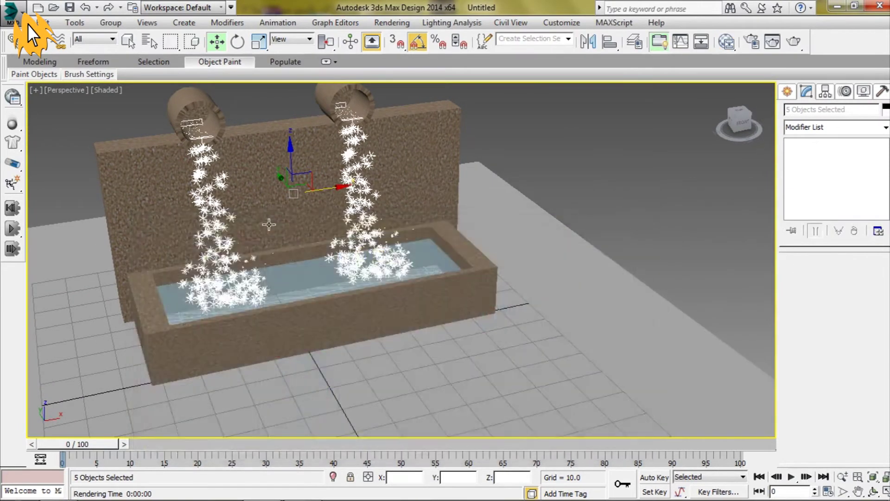
# - Render frame 0 of the fountain in V-Ray
pyautogui.scroll(3, 287, 212)
pyautogui.scroll(-3, 287, 211)
pyautogui.scroll(-2, 287, 212)
pyautogui.scroll(2, 410, 238)
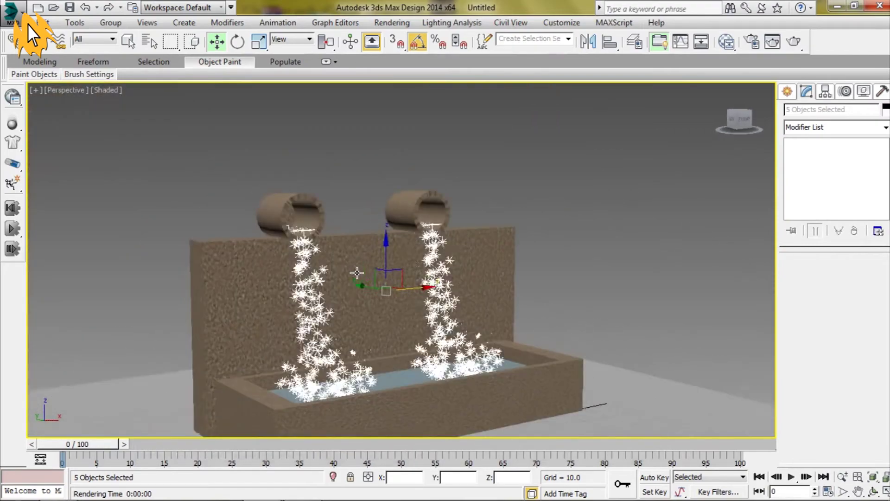
pyautogui.scroll(1, 410, 238)
pyautogui.click(783, 42)
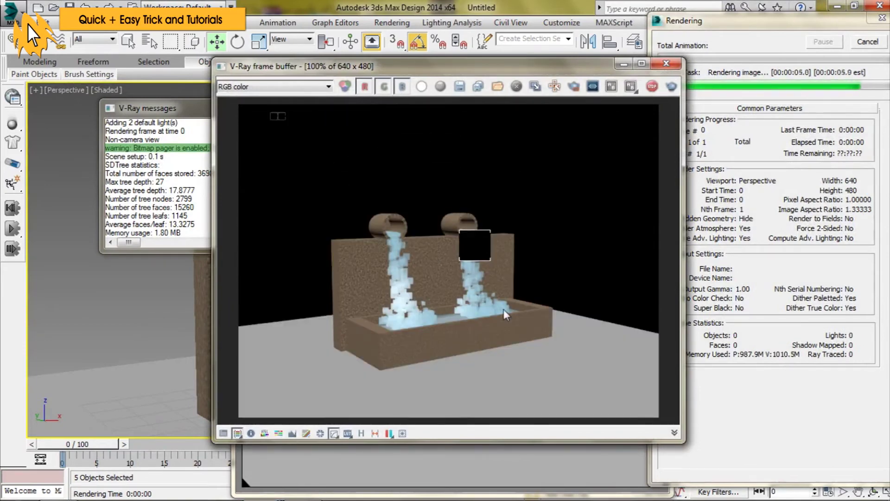
pyautogui.click(666, 63)
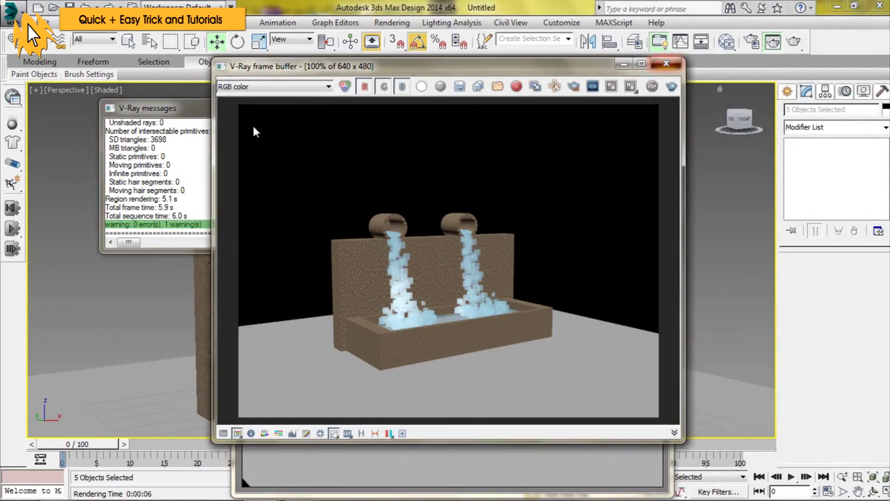
pyautogui.click(295, 109)
pyautogui.click(653, 94)
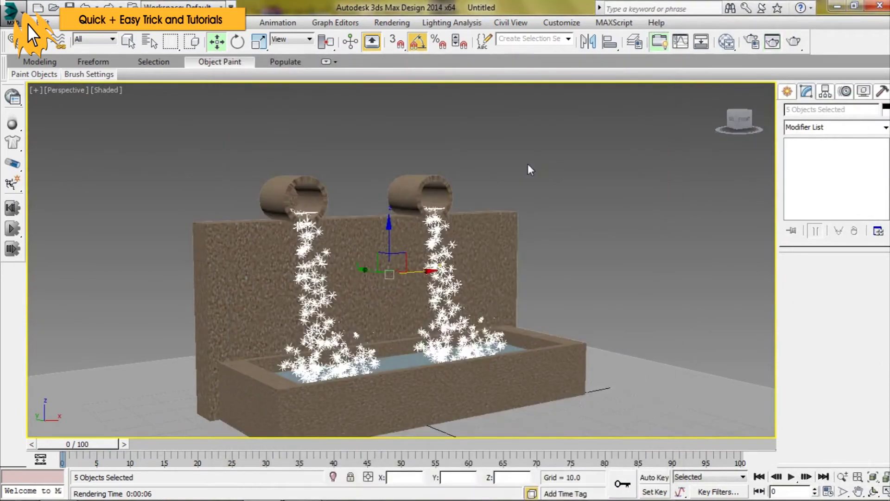
pyautogui.moveTo(377, 193)
pyautogui.keyDown('alt'); pyautogui.mouseDown(button='middle')
pyautogui.moveTo(407, 218)
pyautogui.moveTo(395, 204)
pyautogui.mouseUp(button='middle'); pyautogui.keyUp('alt')
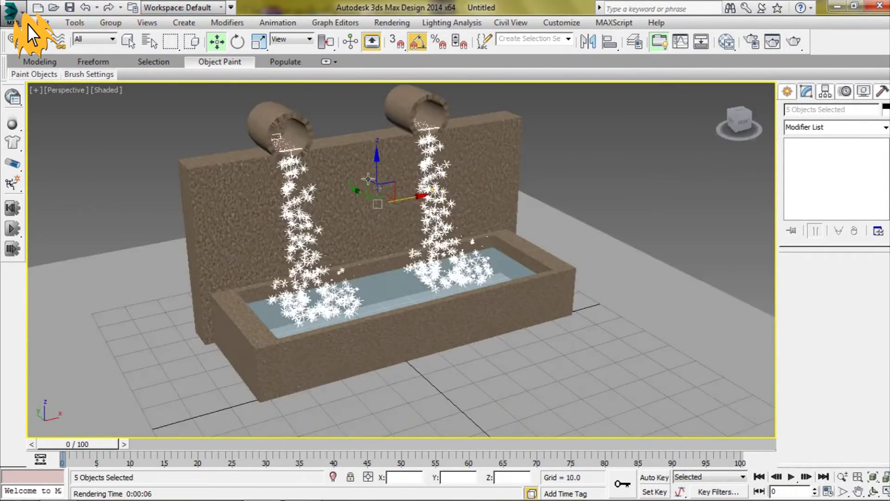
pyautogui.scroll(5, 461, 228)
# - Add a Noise modifier to the trough's water surface
pyautogui.scroll(3, 423, 248)
pyautogui.click(423, 247)
pyautogui.scroll(-3, 423, 250)
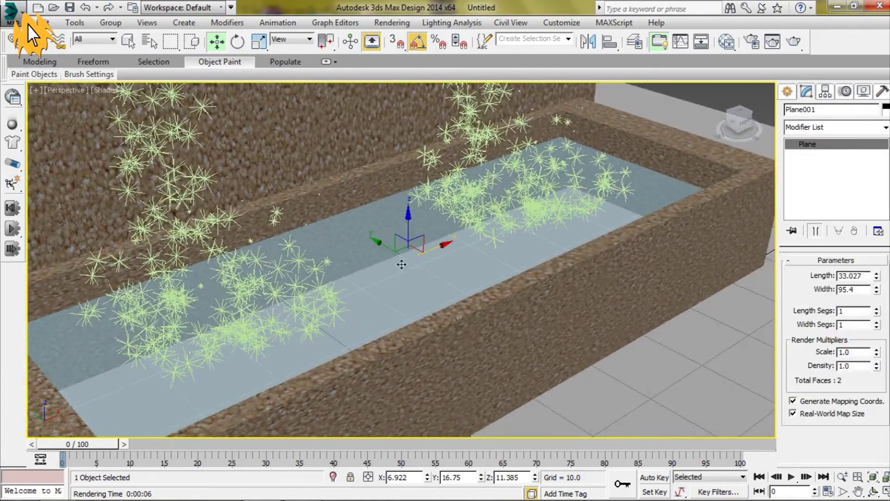
pyautogui.scroll(-2, 421, 254)
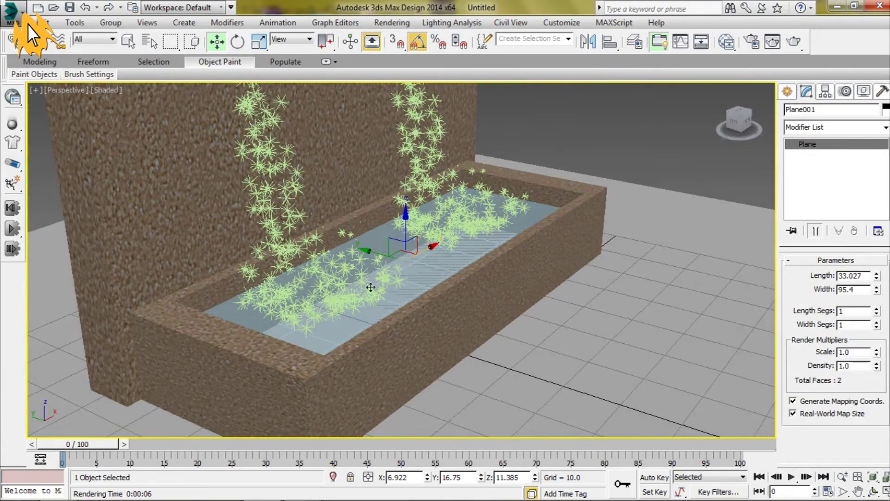
pyautogui.click(826, 127)
pyautogui.press('n')
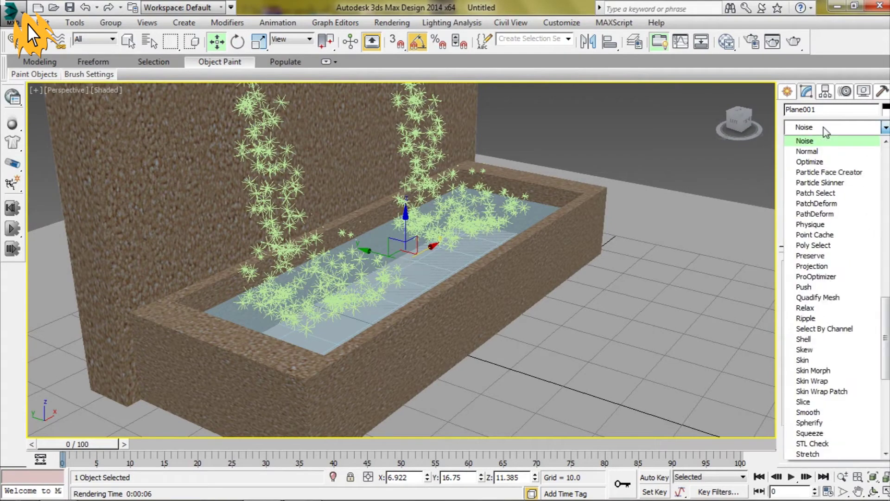
pyautogui.click(806, 141)
# - Turn on Fractal noise and preview the water animation
pyautogui.scroll(2, 424, 264)
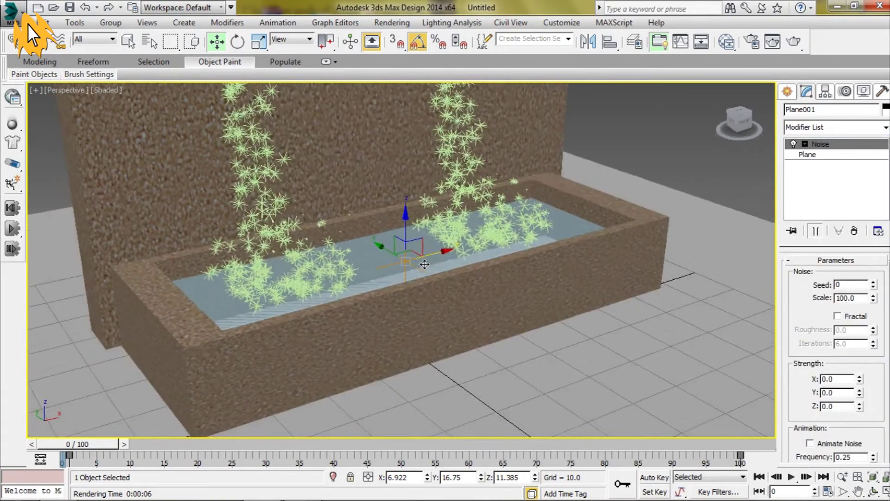
pyautogui.click(851, 318)
pyautogui.scroll(-2, 869, 383)
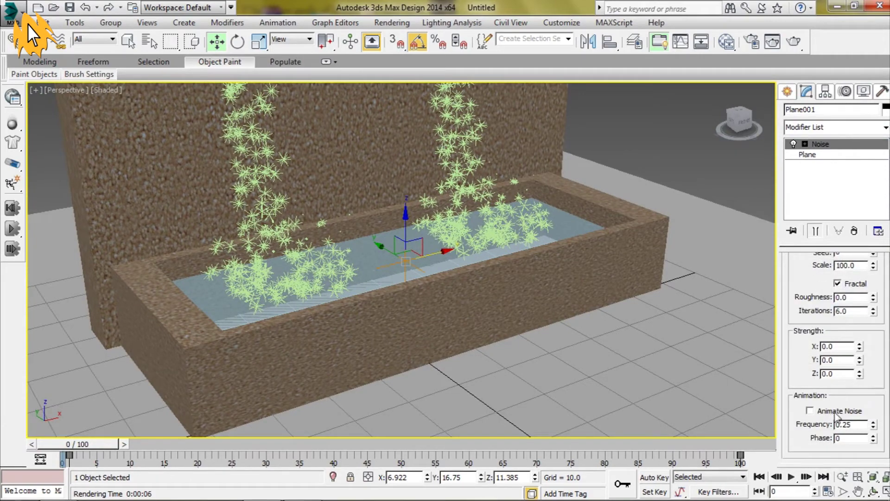
pyautogui.keyDown('alt'); pyautogui.moveTo(446, 271); pyautogui.dragTo(457, 274, button='middle'); pyautogui.keyUp('alt')
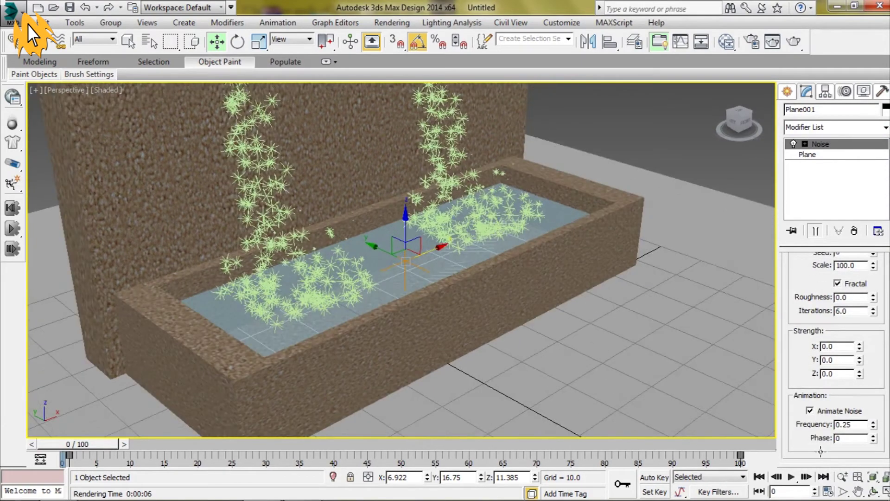
pyautogui.click(792, 478)
pyautogui.click(793, 478)
# - Give the noise Z strength 5.18, seed 18 and scale 130.0
pyautogui.scroll(1, 823, 396)
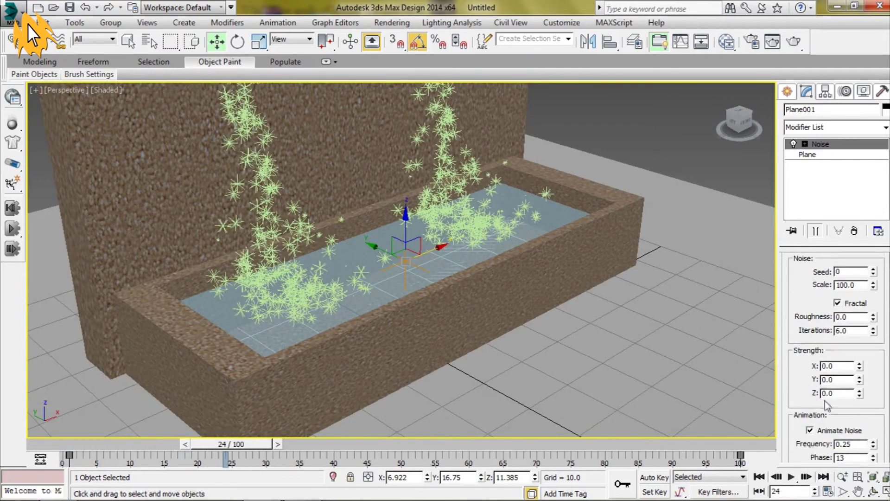
pyautogui.moveTo(860, 352); pyautogui.dragTo(872, 121)
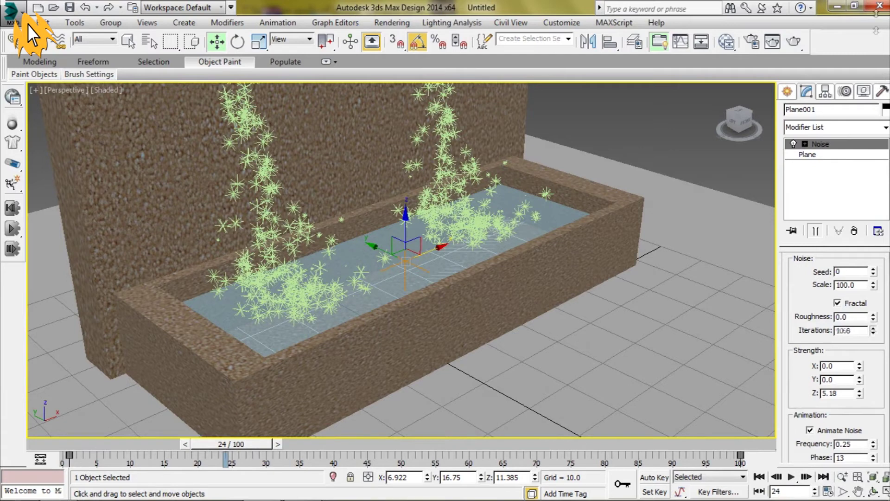
pyautogui.moveTo(873, 272); pyautogui.dragTo(867, 240)
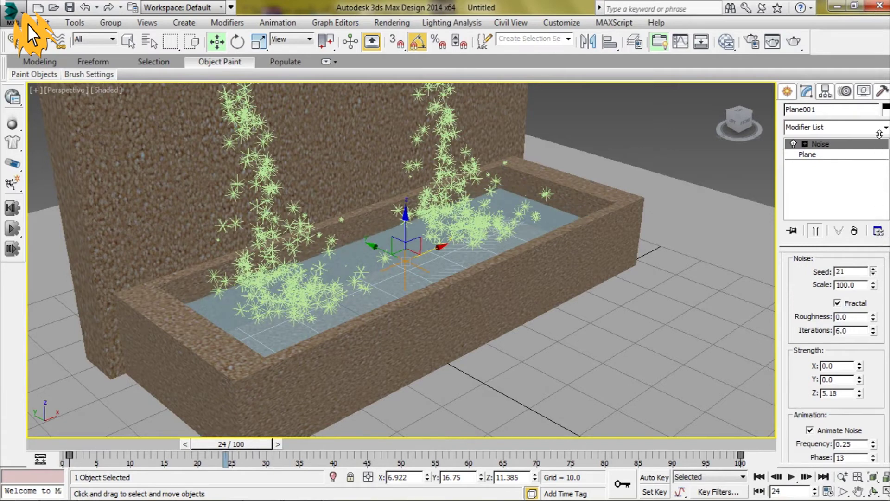
pyautogui.moveTo(874, 285); pyautogui.dragTo(879, 265)
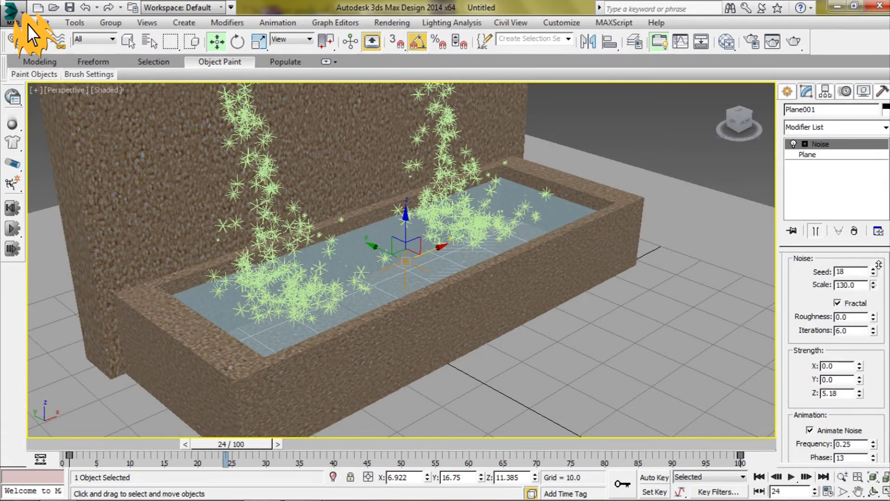
pyautogui.click(808, 154)
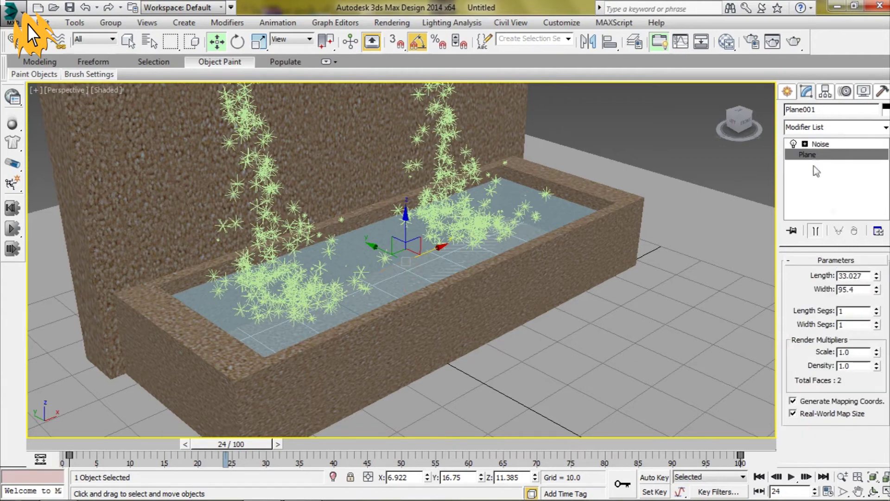
pyautogui.click(876, 307)
# - Subdivide the water plane to 50 by 50 segments and preview the rippling
pyautogui.press('Tab')
pyautogui.write('50')
pyautogui.press('Return')
pyautogui.scroll(3, 398, 270)
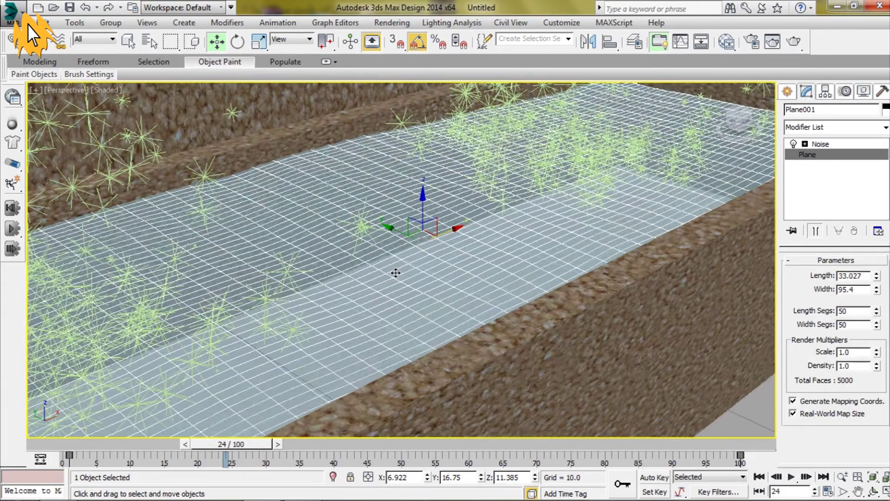
pyautogui.scroll(2, 417, 270)
pyautogui.keyDown('alt'); pyautogui.moveTo(418, 269); pyautogui.dragTo(750, 325, button='middle'); pyautogui.keyUp('alt')
pyautogui.click(791, 477)
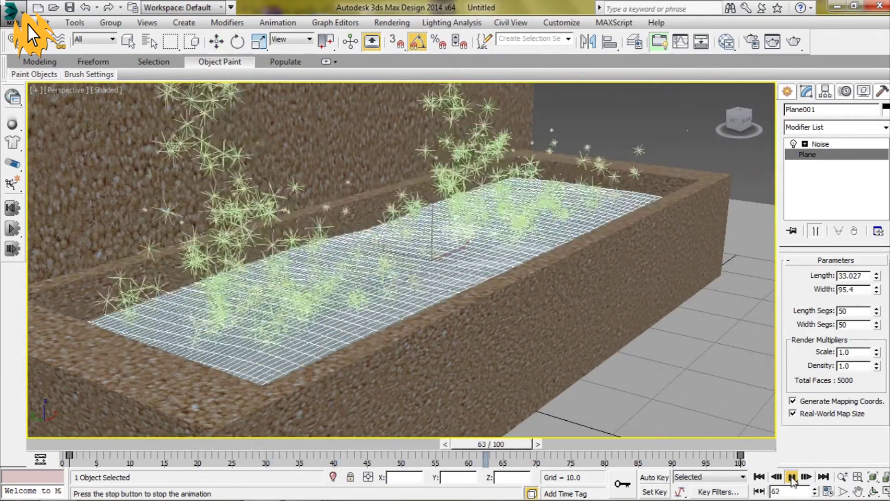
pyautogui.click(791, 477)
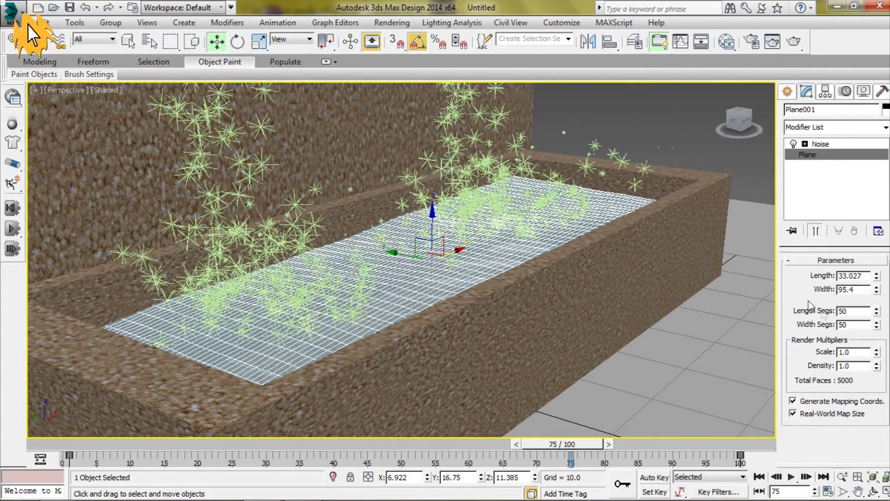
# - Change the noise seed to 1 and the scale to 90.0
pyautogui.click(816, 144)
pyautogui.doubleClick(859, 285)
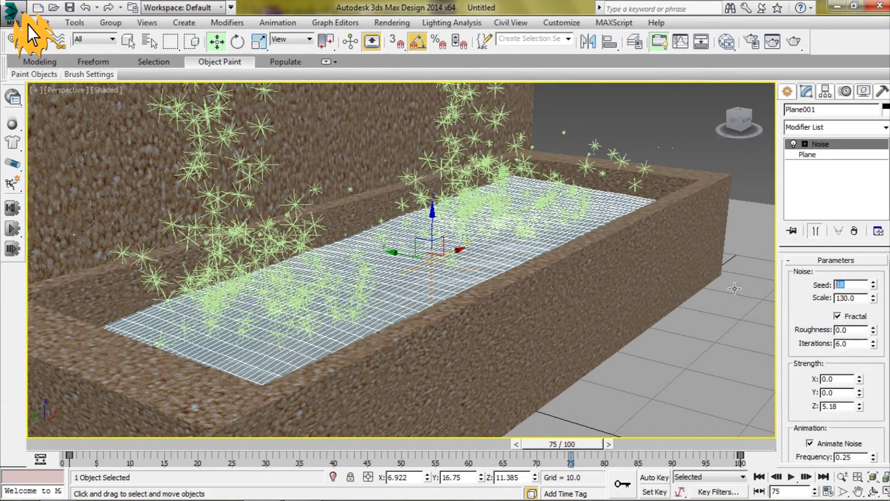
pyautogui.write('1')
pyautogui.press('Return')
pyautogui.doubleClick(859, 298)
pyautogui.write('90')
pyautogui.press('Return')
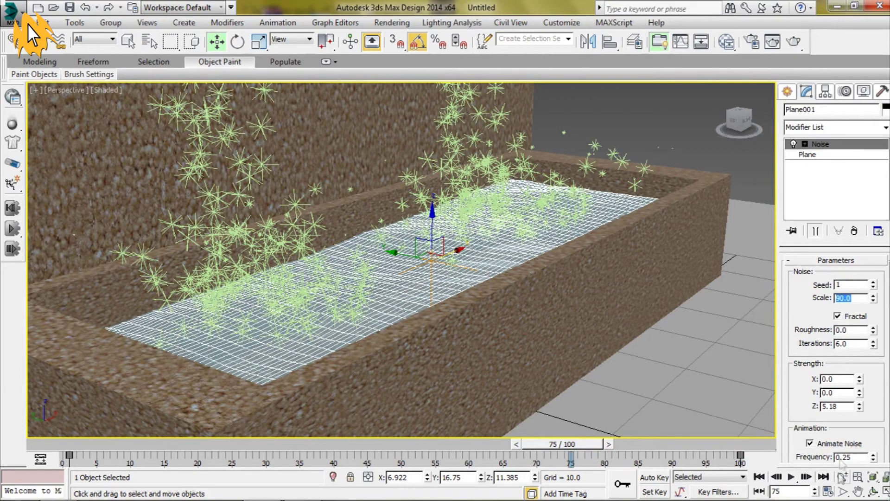
pyautogui.click(846, 422)
# - Lower the noise phase and preview the ripples
pyautogui.scroll(-2, 847, 421)
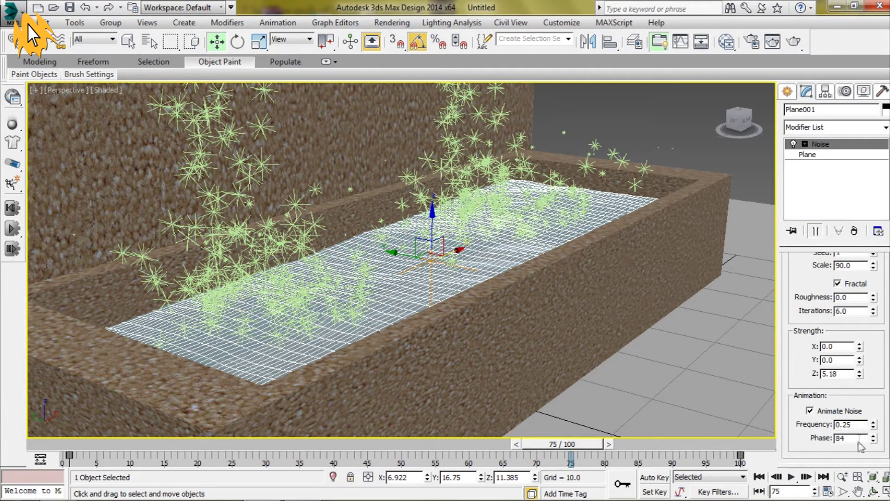
pyautogui.moveTo(875, 441); pyautogui.dragTo(873, 463)
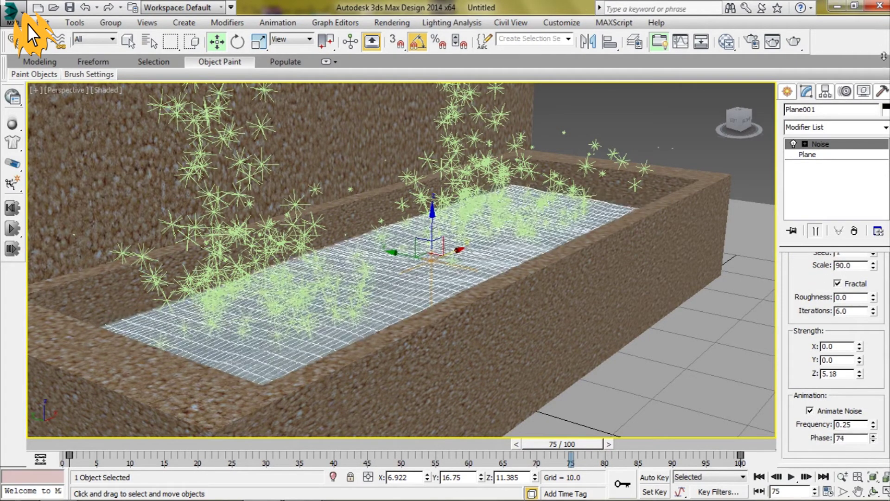
pyautogui.click(791, 477)
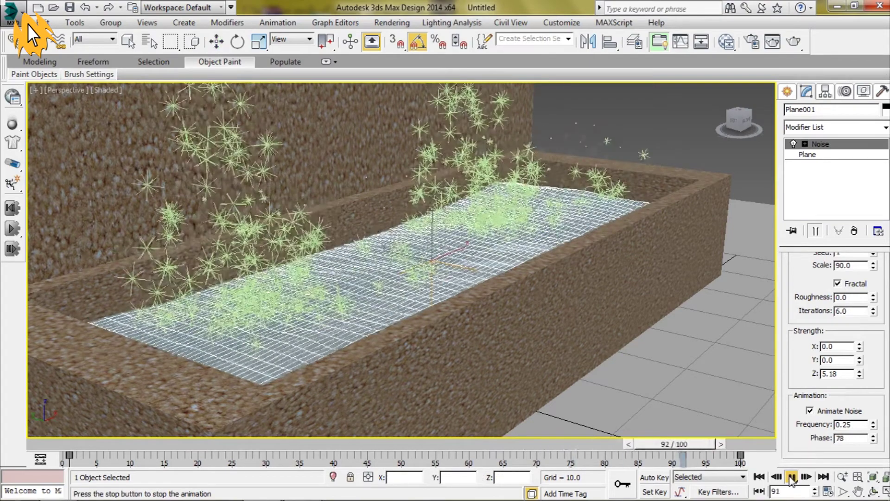
pyautogui.click(791, 477)
# - Set the noise frequency to 0.1, previewing the ripples
pyautogui.moveTo(873, 426); pyautogui.dragTo(873, 432)
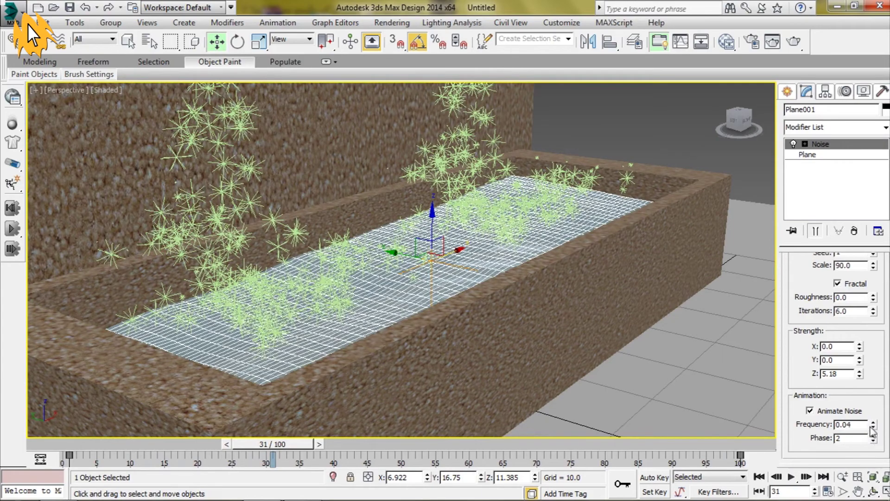
pyautogui.click(792, 478)
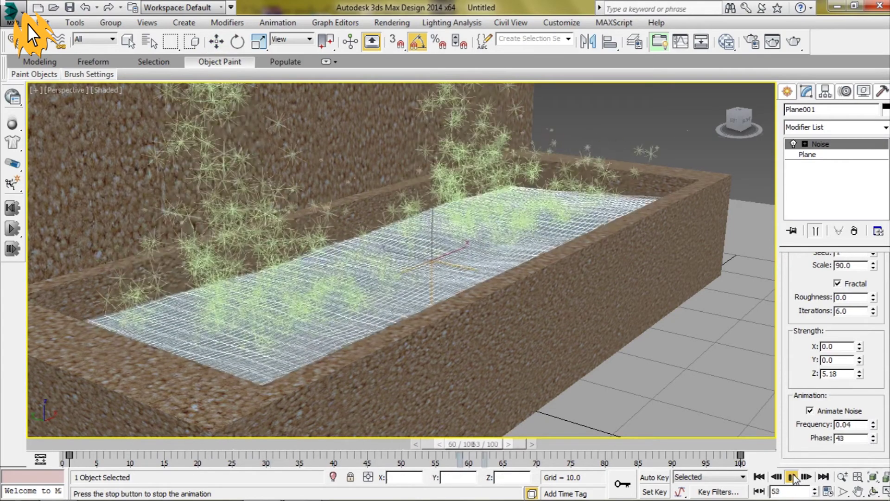
pyautogui.click(791, 477)
pyautogui.doubleClick(845, 424)
pyautogui.write('0')
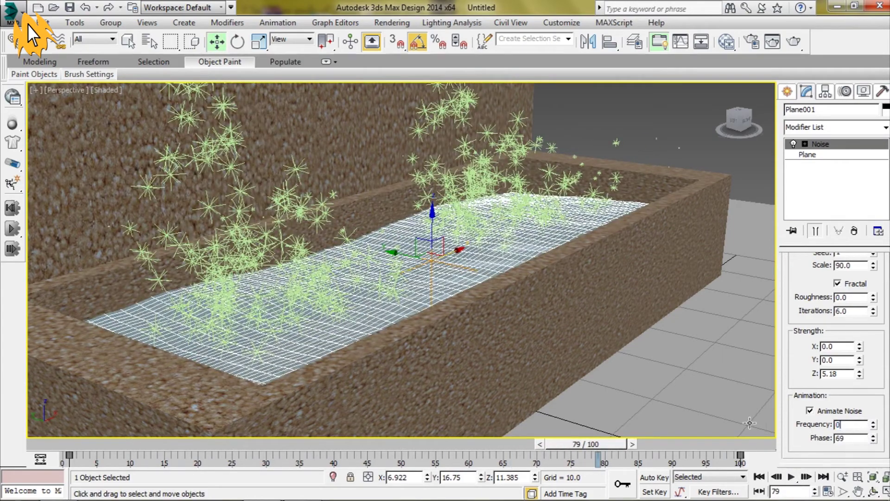
pyautogui.write('.1')
pyautogui.press('Return')
pyautogui.click(791, 477)
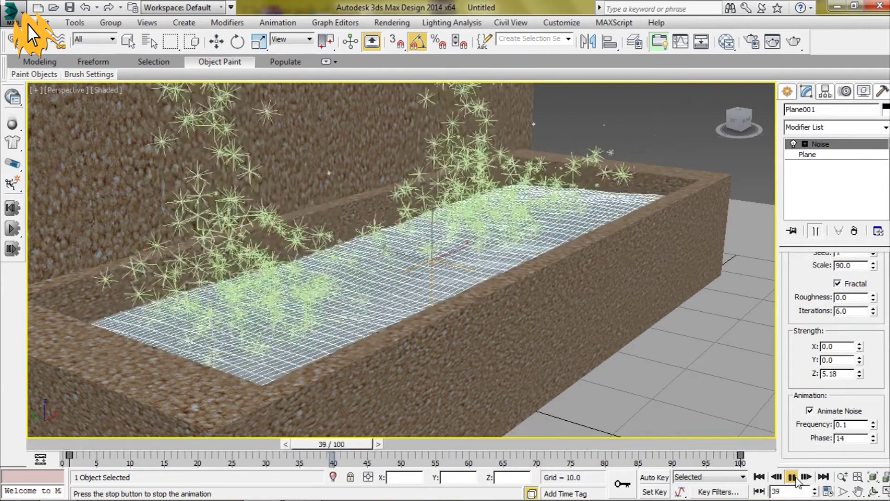
pyautogui.click(791, 477)
# - Reduce the noise Z strength to 2.0 and preview the gentler ripples
pyautogui.doubleClick(848, 438)
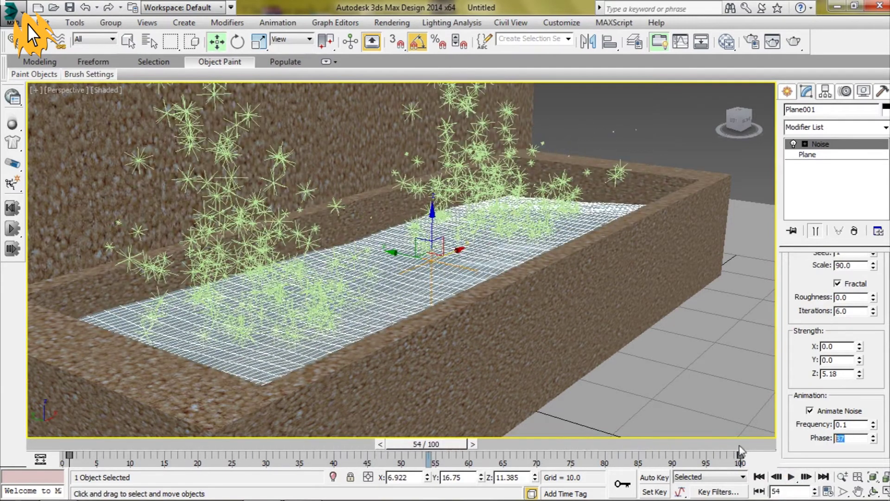
pyautogui.click(792, 478)
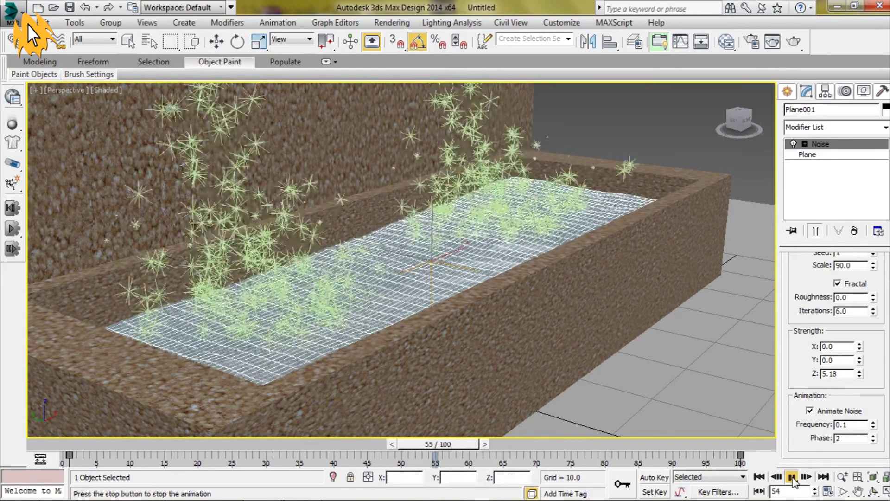
pyautogui.click(792, 477)
pyautogui.doubleClick(830, 374)
pyautogui.write('2')
pyautogui.press('Return')
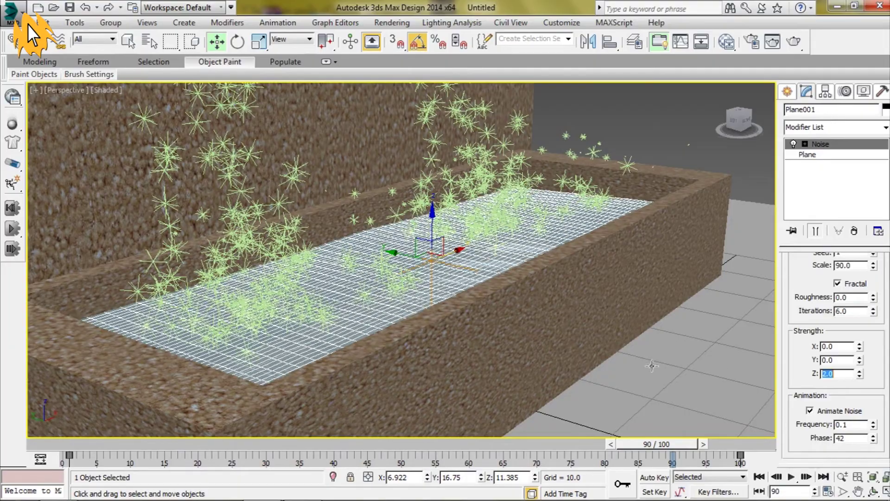
pyautogui.click(795, 479)
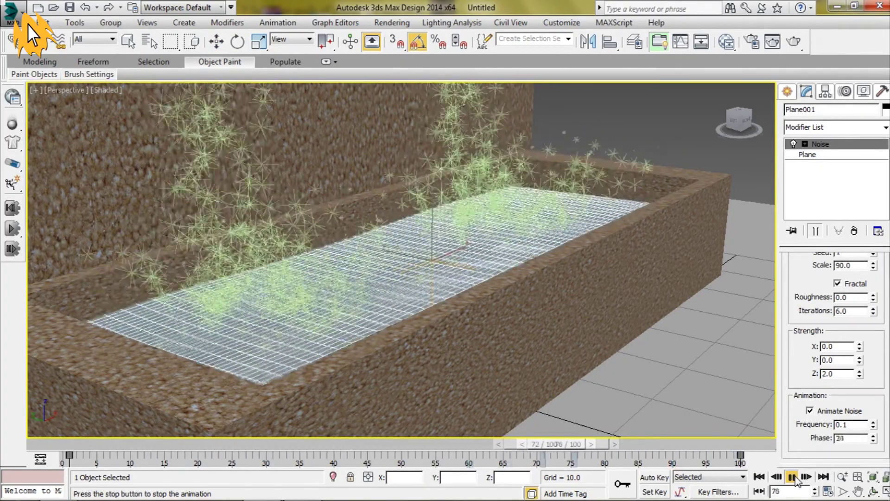
pyautogui.click(793, 478)
# - Reframe the whole fountain, deselect the water and play back the animation
pyautogui.scroll(2, 805, 366)
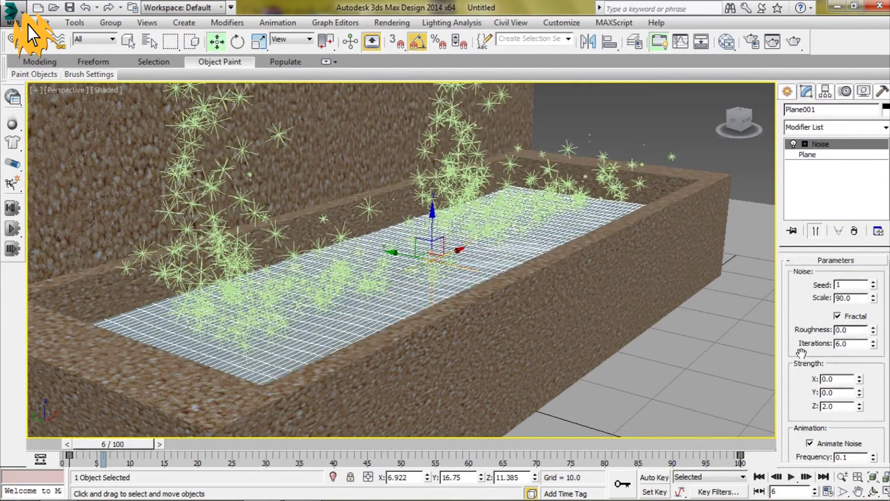
pyautogui.scroll(-5, 418, 278)
pyautogui.keyDown('alt'); pyautogui.moveTo(418, 278); pyautogui.dragTo(371, 297, button='middle'); pyautogui.keyUp('alt')
pyautogui.moveTo(463, 297); pyautogui.dragTo(374, 309, button='middle')
pyautogui.keyDown('alt'); pyautogui.moveTo(658, 316); pyautogui.dragTo(666, 317, button='middle'); pyautogui.keyUp('alt')
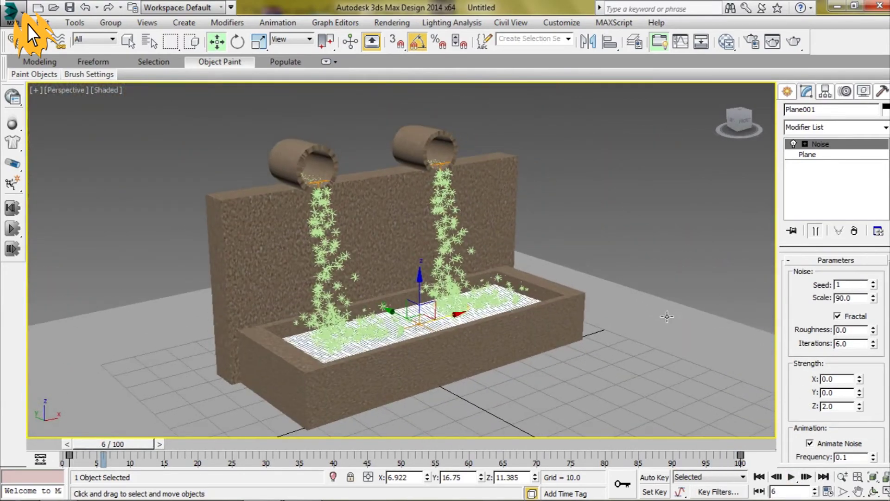
pyautogui.click(666, 316)
pyautogui.hotkey('ctrl', 'z')
pyautogui.click(793, 478)
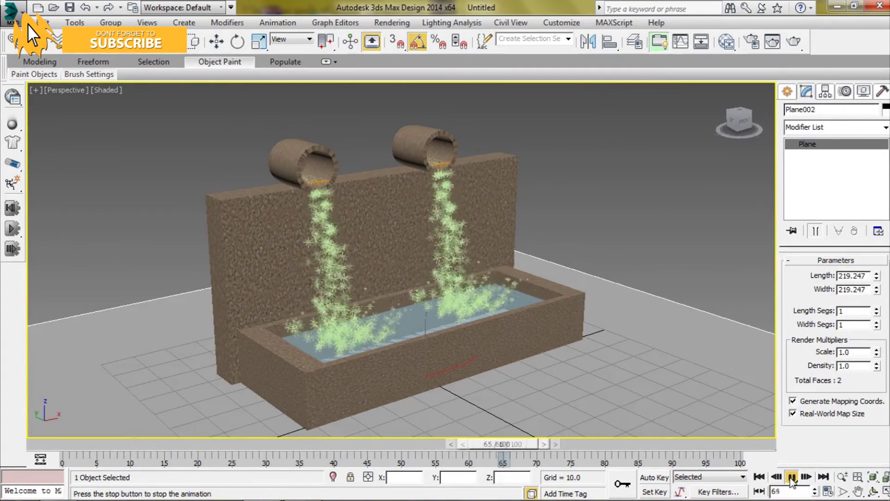
pyautogui.click(793, 478)
# - Render frame 73 in V-Ray, showing both blue streams pouring into the stone trough
pyautogui.click(794, 42)
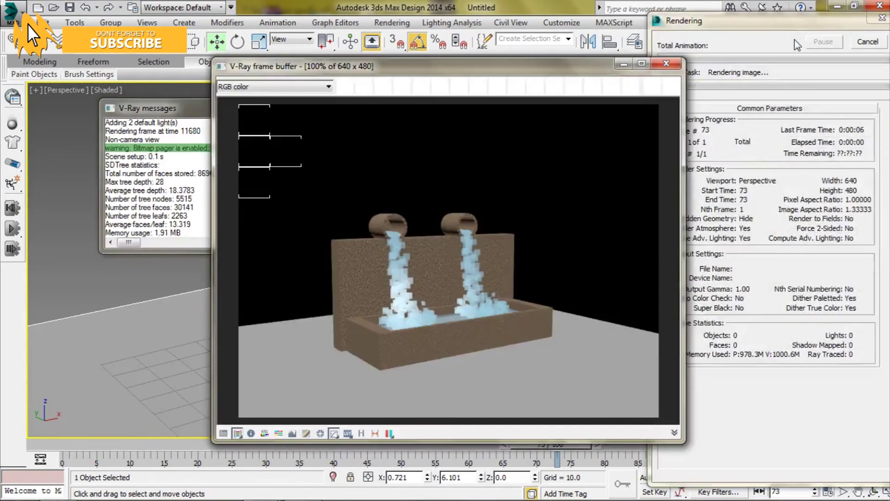